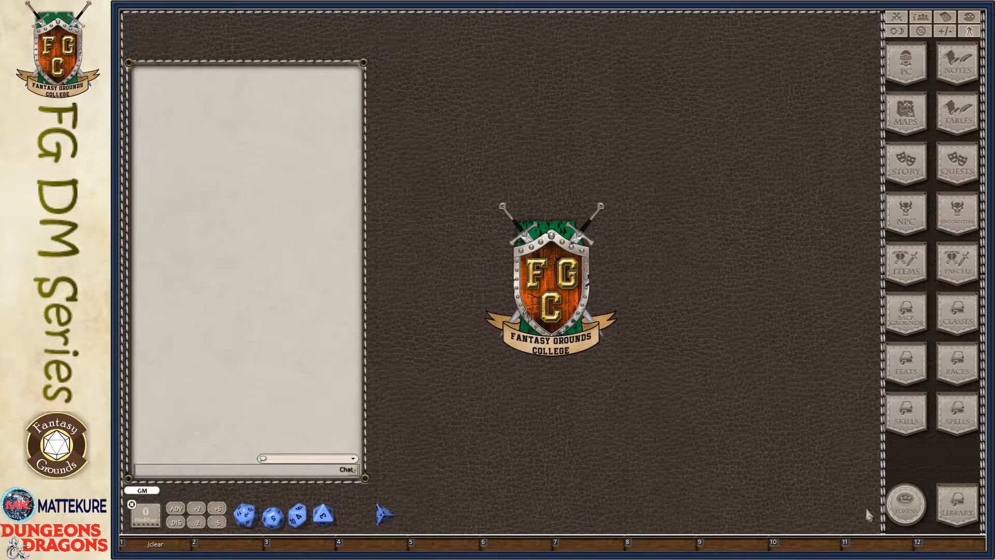
Open the Tokens window and briefly view the list of story entries
{"action": "left_click", "coordinate": [912, 509]}
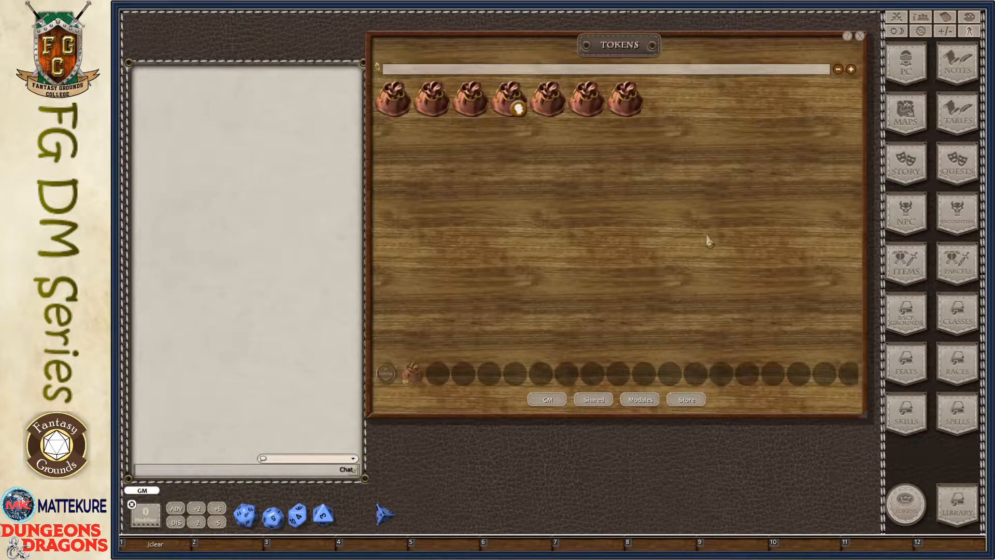
{"action": "left_click_drag", "start_coordinate": [682, 257], "coordinate": [649, 262]}
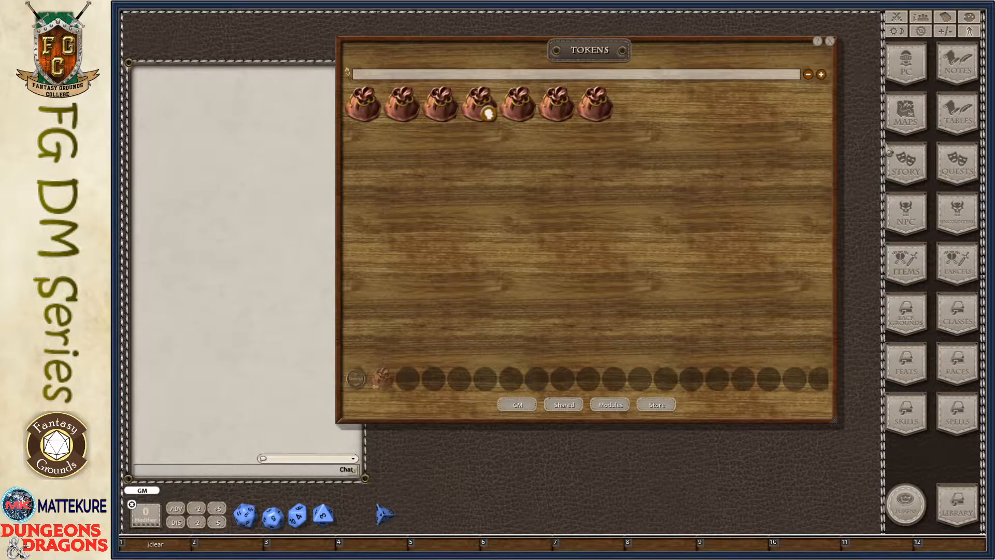
{"action": "left_click", "coordinate": [912, 167]}
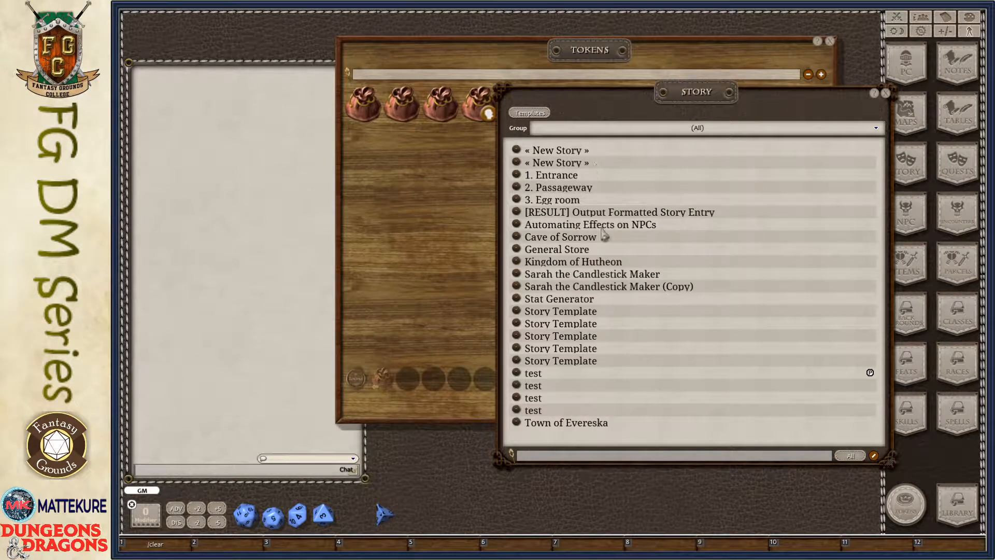
{"action": "left_click", "coordinate": [885, 93]}
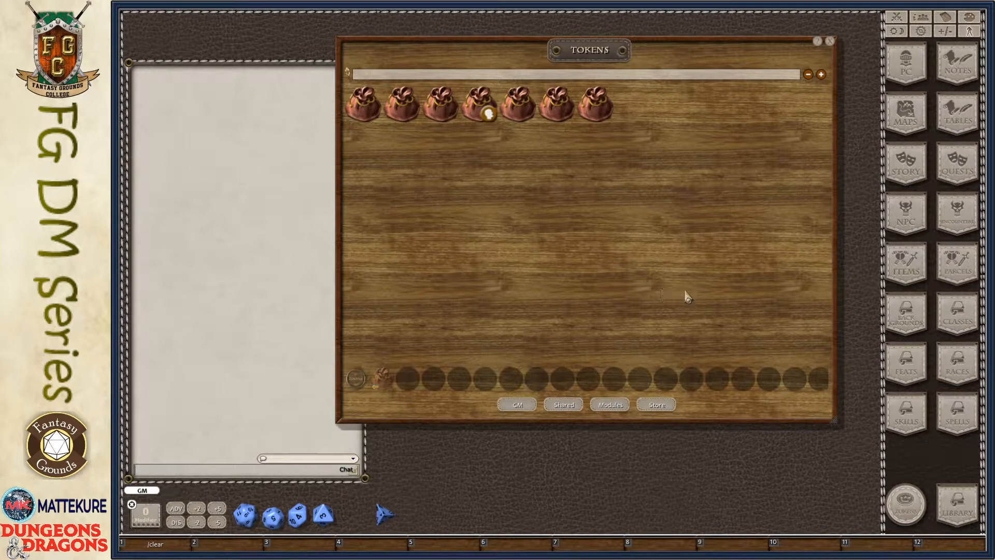
View the centaur fighter's character sheet from the character selection and close both windows
{"action": "left_click", "coordinate": [903, 63]}
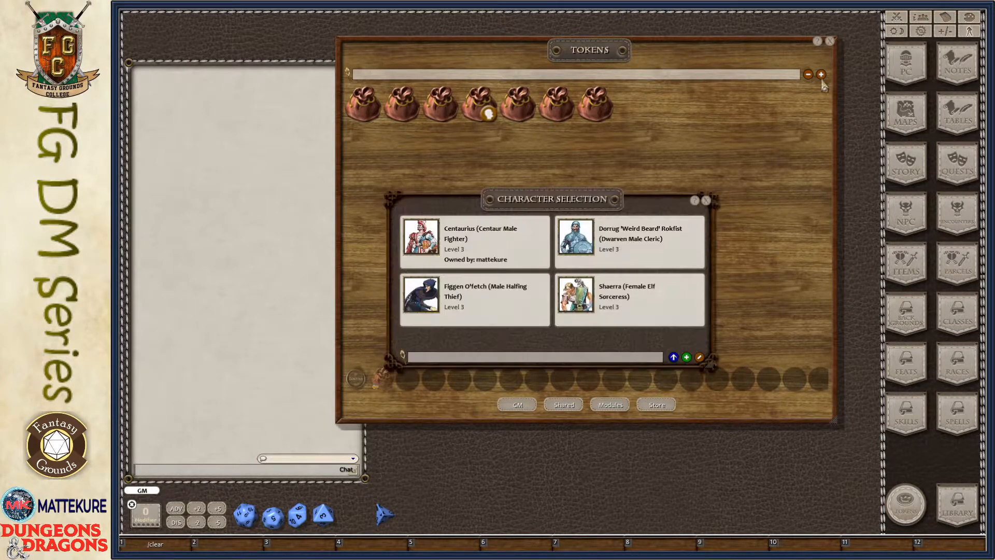
{"action": "left_click", "coordinate": [444, 253]}
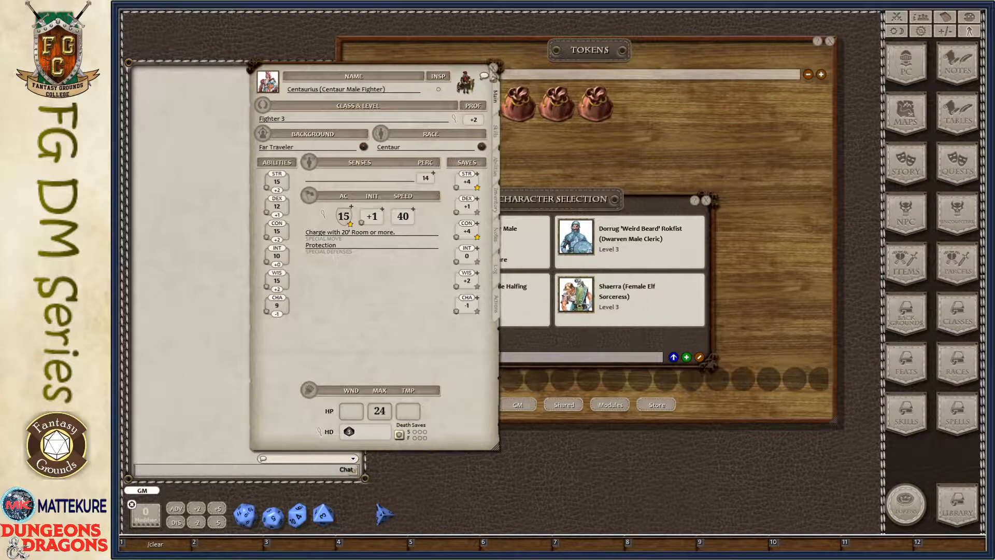
{"action": "left_click", "coordinate": [494, 68]}
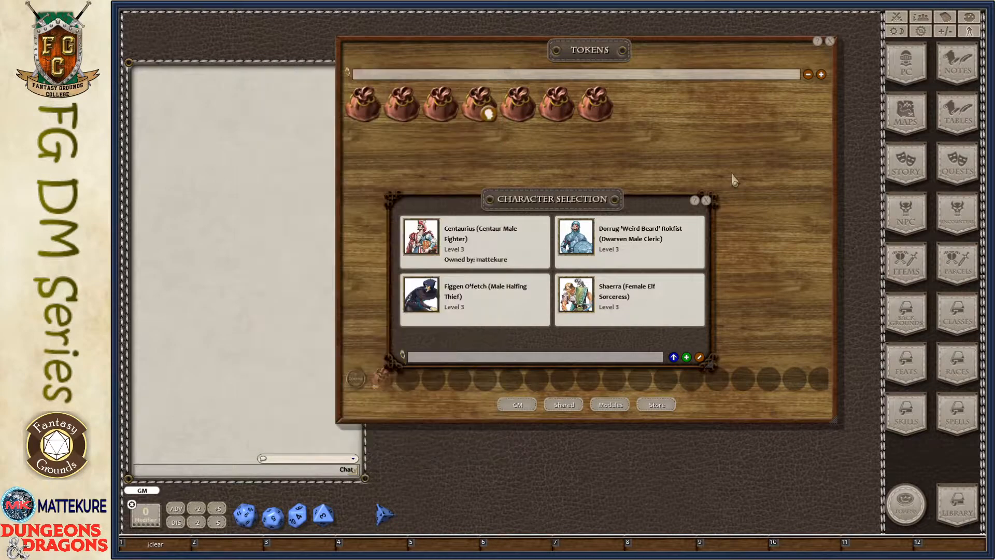
{"action": "left_click", "coordinate": [706, 200]}
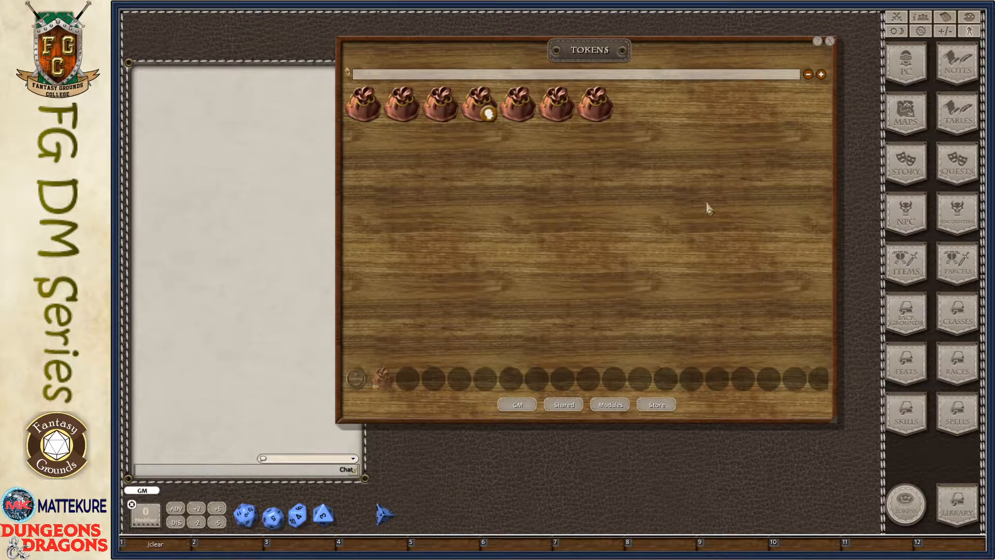
Create a blank NPC record in the (New) group and close the NPC windows
{"action": "left_click", "coordinate": [908, 225]}
{"action": "right_click", "coordinate": [512, 150]}
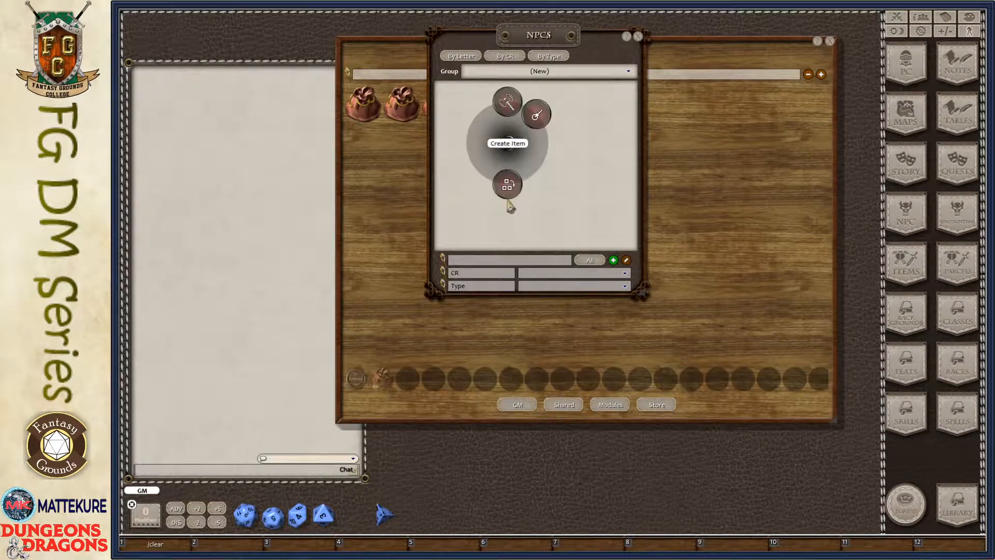
{"action": "left_click", "coordinate": [512, 184]}
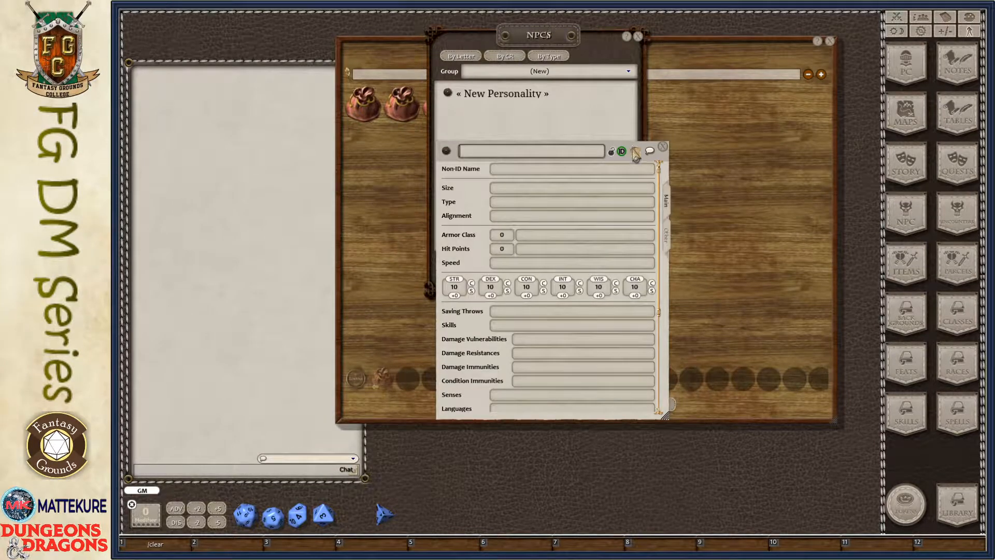
{"action": "left_click", "coordinate": [663, 147]}
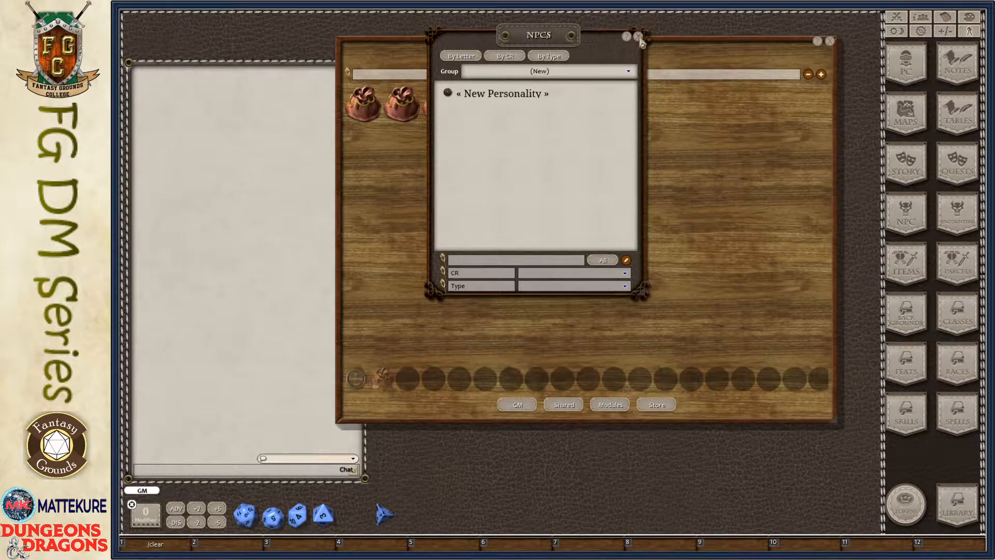
{"action": "left_click", "coordinate": [638, 36]}
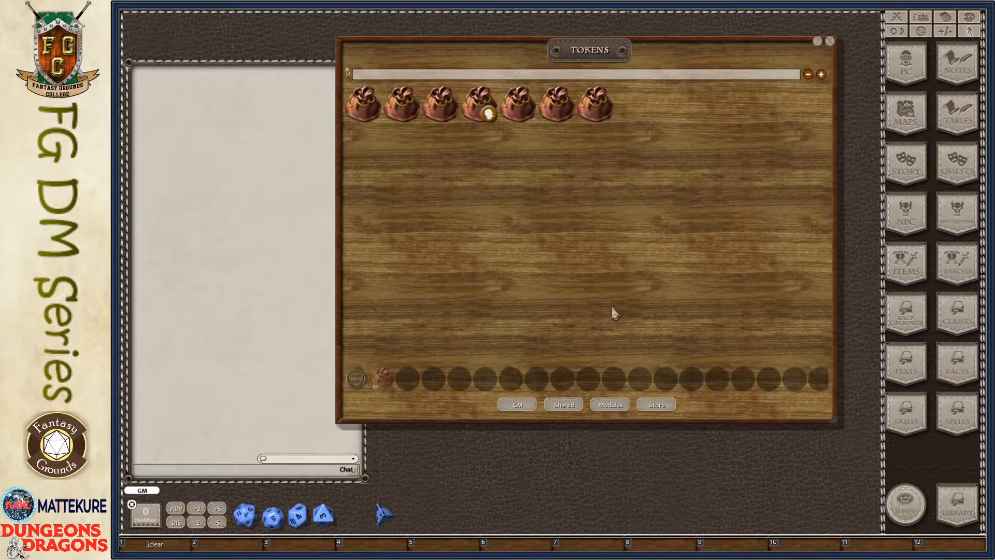
Show the tokens in the Fantasy PCs bag inside the FGC PCs bag
{"action": "left_click_drag", "start_coordinate": [578, 236], "coordinate": [565, 250]}
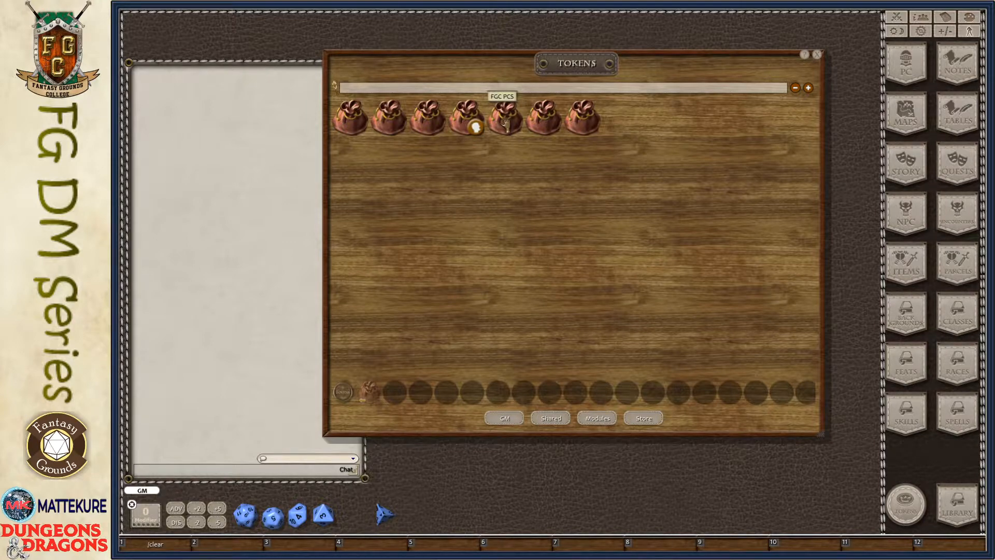
{"action": "left_click", "coordinate": [506, 124]}
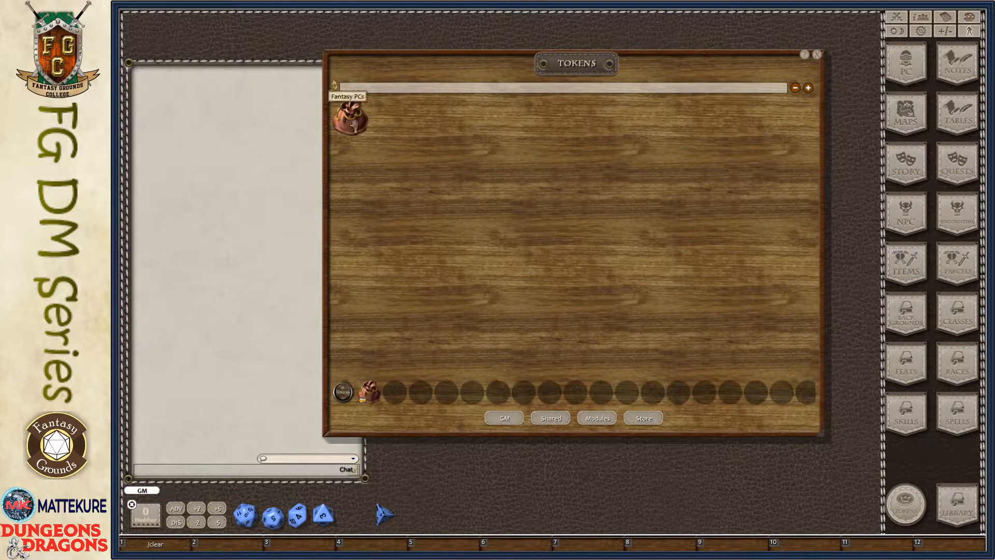
{"action": "left_click", "coordinate": [354, 124]}
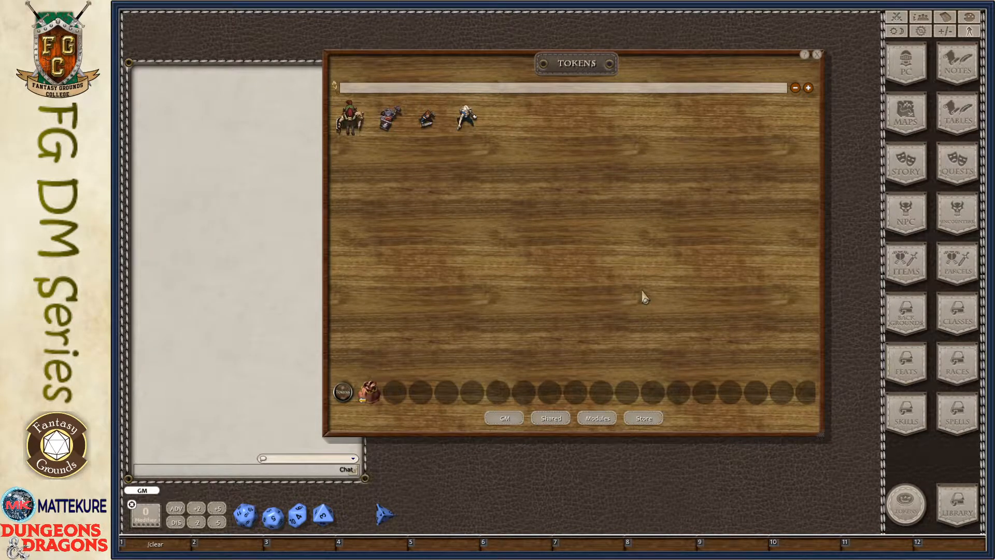
View the dwarven cleric's character sheet with its token and close the character windows
{"action": "left_click", "coordinate": [907, 64]}
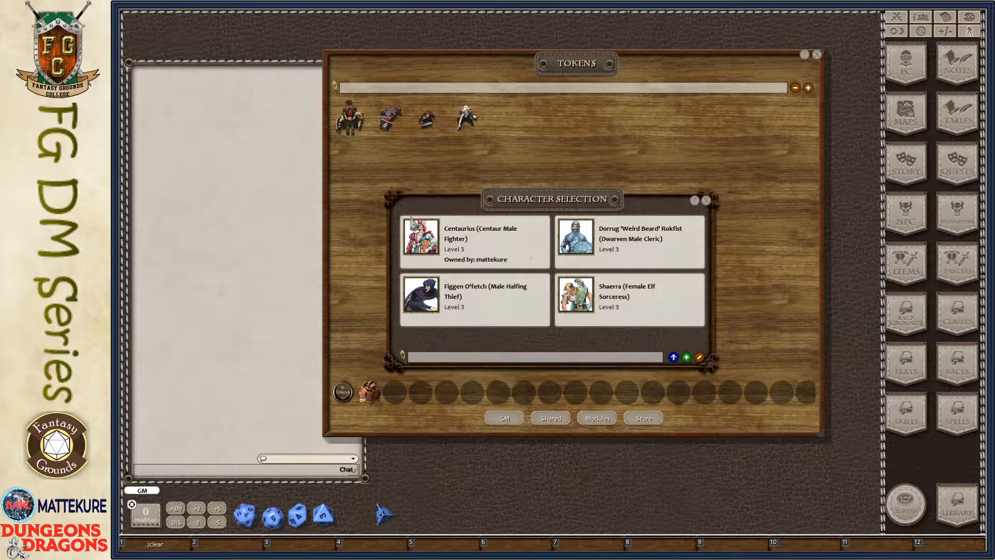
{"action": "left_click", "coordinate": [580, 254]}
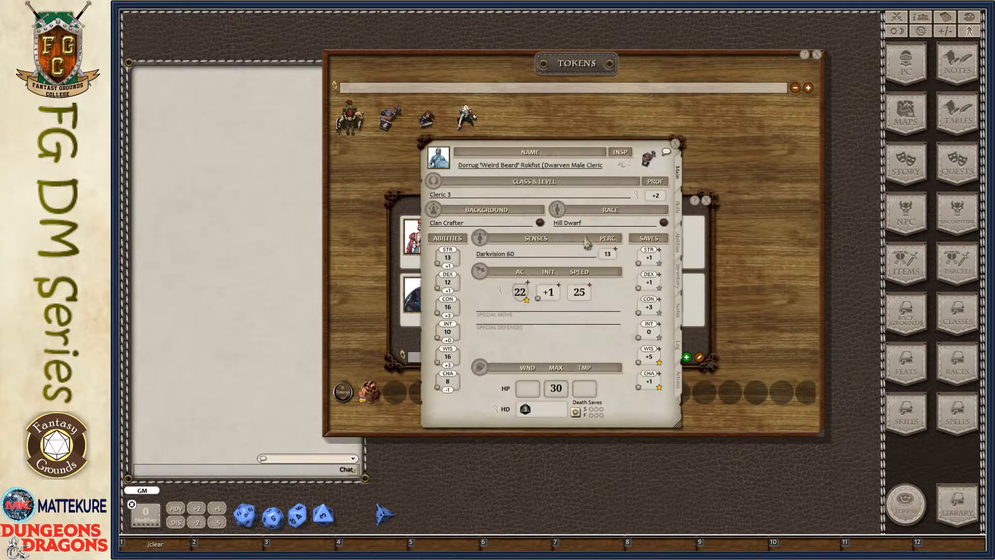
{"action": "left_click", "coordinate": [677, 144]}
{"action": "left_click", "coordinate": [706, 200]}
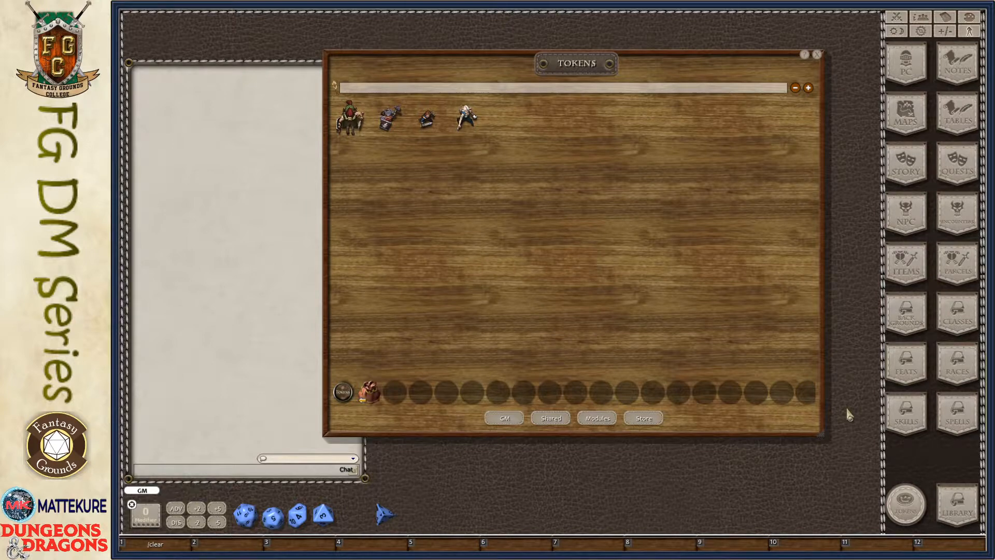
Filter the token module activation list to loaded modules, review them and close the list
{"action": "left_click", "coordinate": [609, 418]}
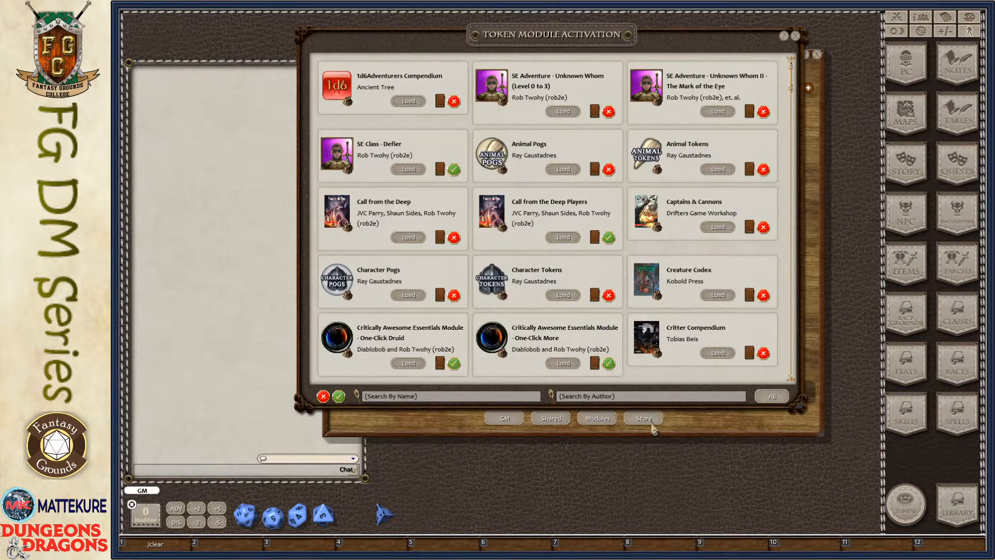
{"action": "left_click", "coordinate": [785, 398]}
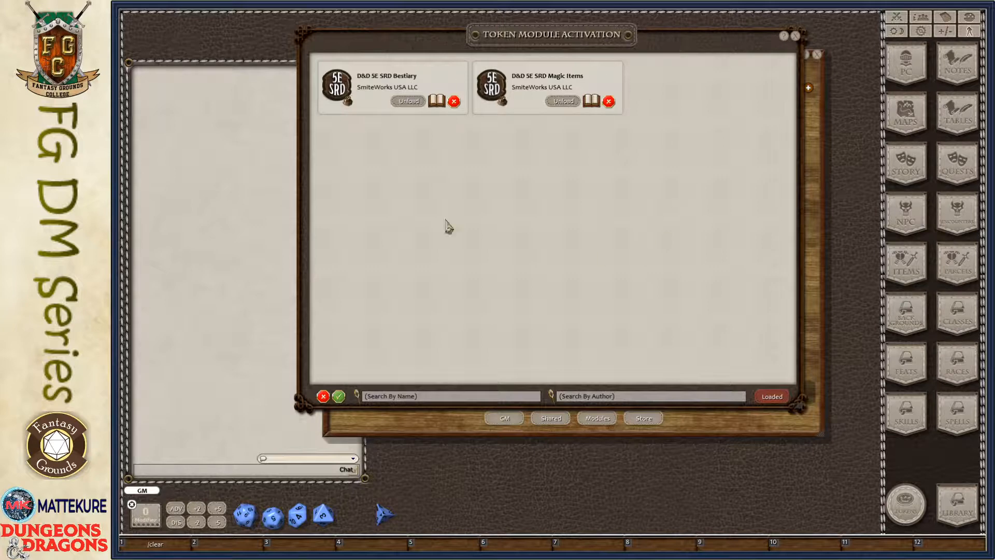
{"action": "left_click", "coordinate": [795, 36]}
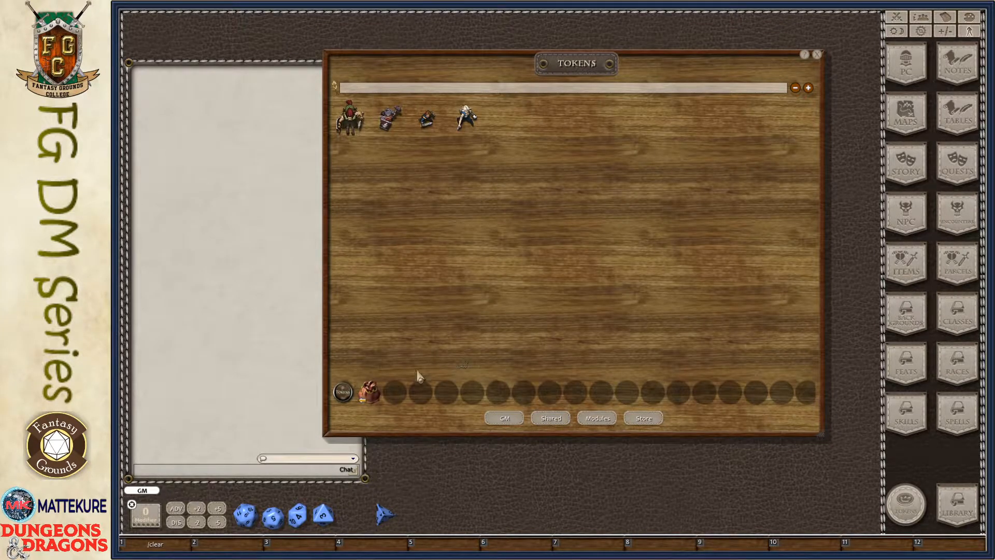
Return to the top-level token bags and reopen the token module activation list
{"action": "left_click", "coordinate": [368, 398]}
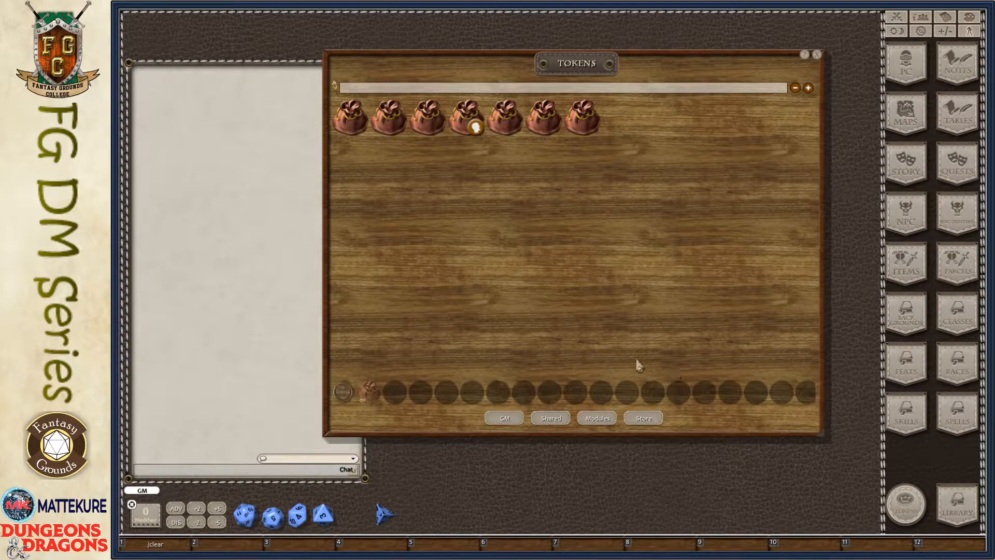
{"action": "left_click_drag", "start_coordinate": [716, 262], "coordinate": [757, 254]}
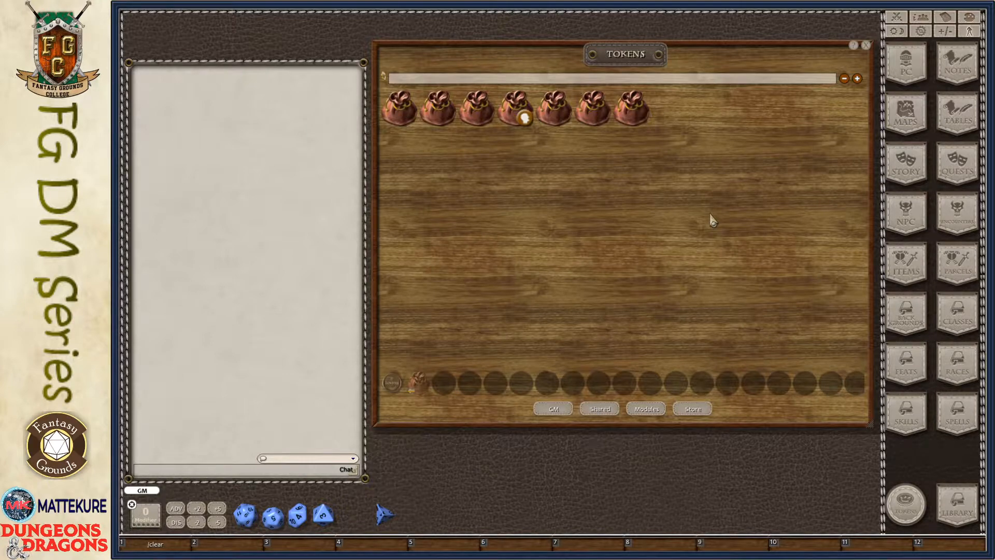
{"action": "left_click", "coordinate": [648, 412]}
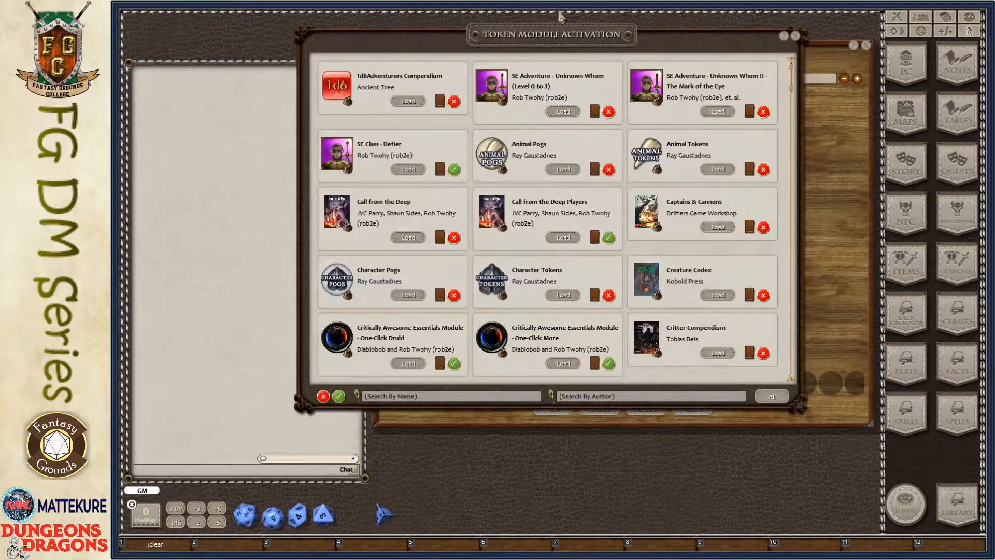
{"action": "left_click_drag", "start_coordinate": [557, 37], "coordinate": [540, 50]}
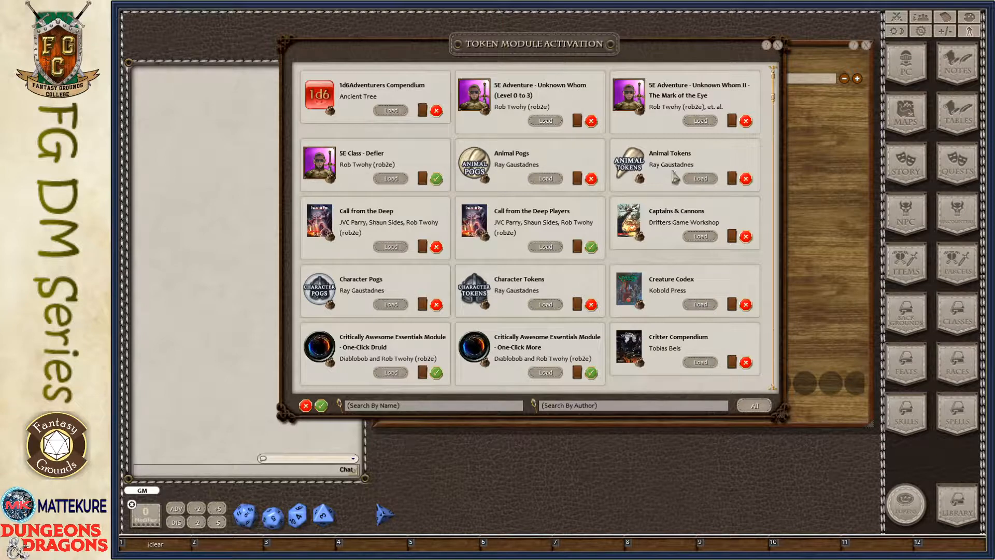
Look over the Library window and close it again
{"action": "left_click", "coordinate": [972, 514]}
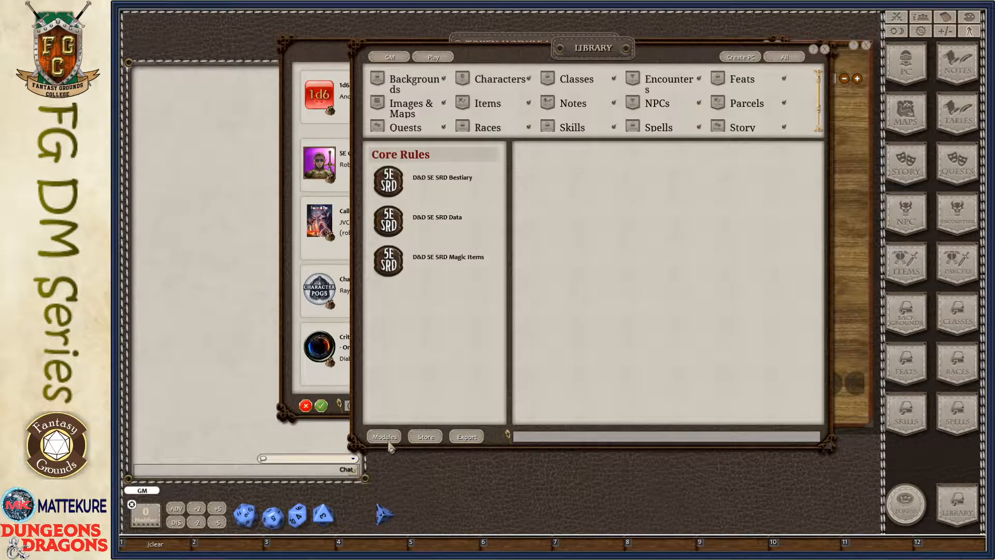
{"action": "left_click", "coordinate": [824, 50]}
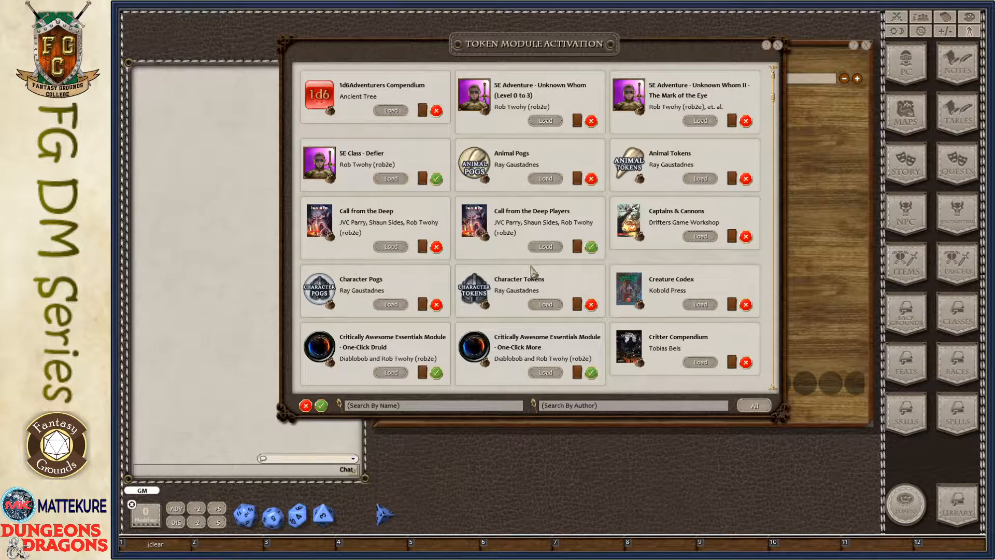
Load the D&D Volo's Guide to Monsters token module
{"action": "scroll", "coordinate": [529, 272], "scroll_direction": "down", "scroll_amount": 3}
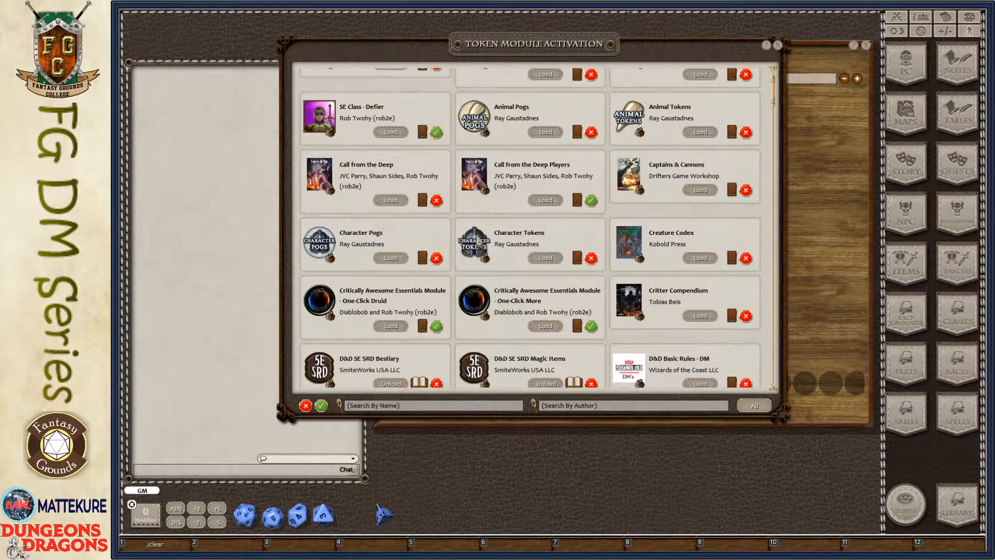
{"action": "scroll", "coordinate": [606, 280], "scroll_direction": "up", "scroll_amount": 3}
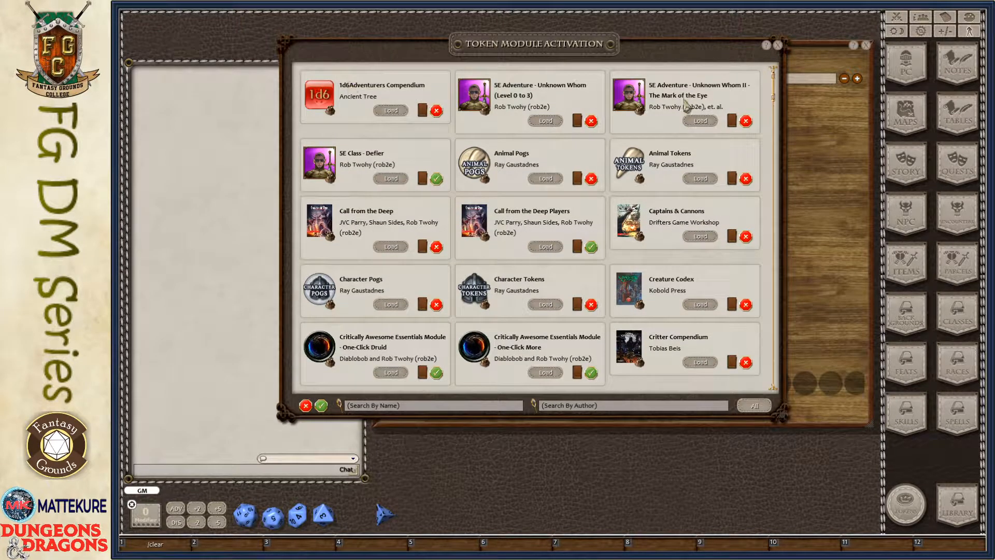
{"action": "scroll", "coordinate": [600, 290], "scroll_direction": "down", "scroll_amount": 3}
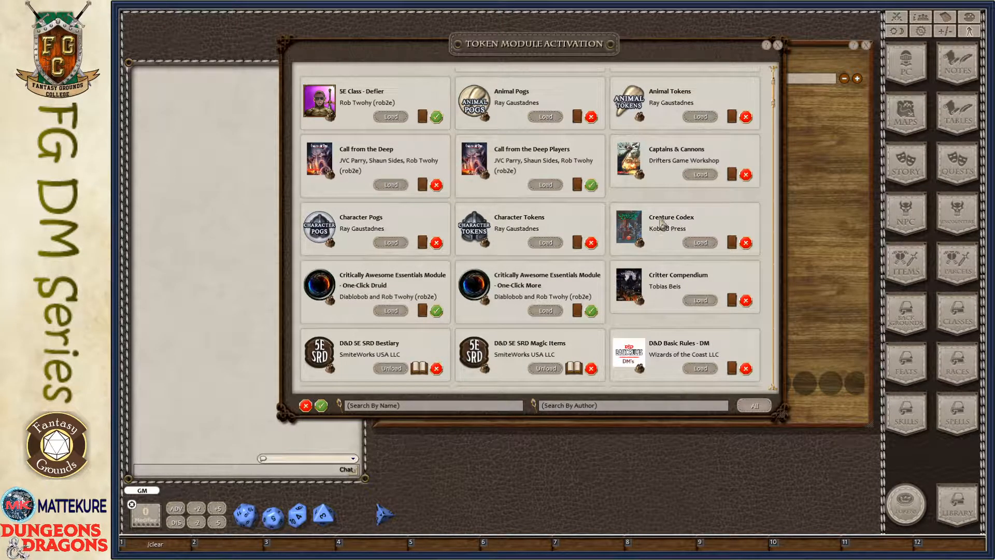
{"action": "scroll", "coordinate": [638, 257], "scroll_direction": "down", "scroll_amount": 3}
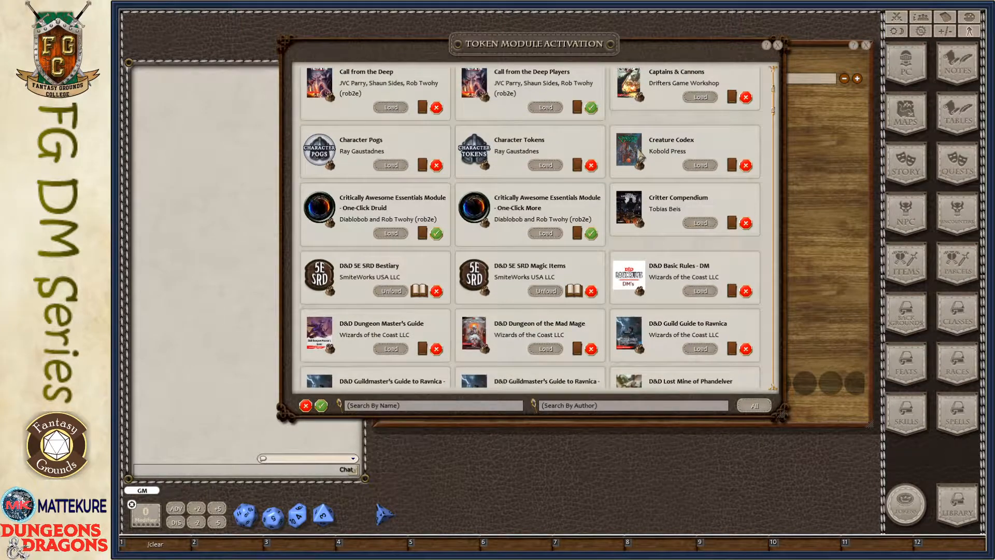
{"action": "scroll", "coordinate": [651, 222], "scroll_direction": "down", "scroll_amount": 8}
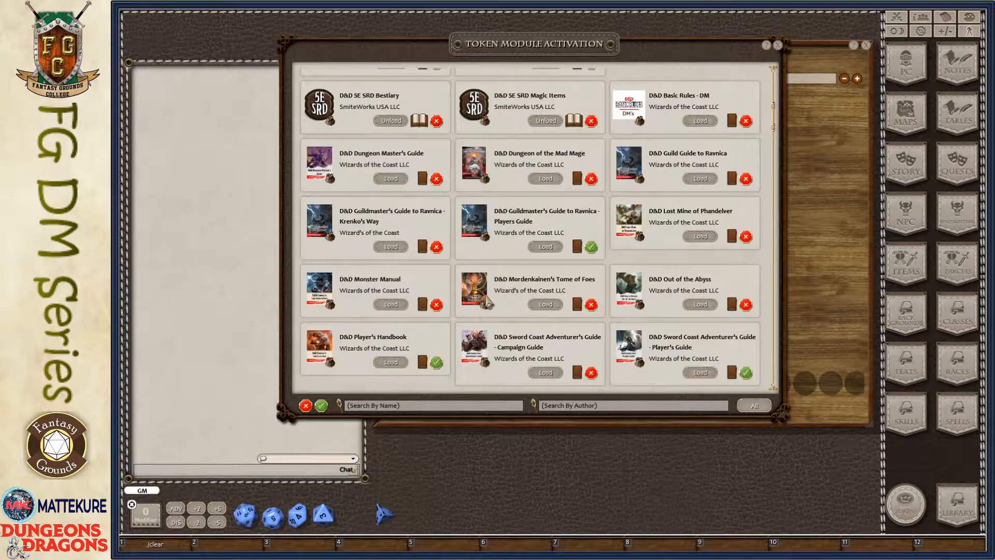
{"action": "scroll", "coordinate": [337, 230], "scroll_direction": "down", "scroll_amount": 2}
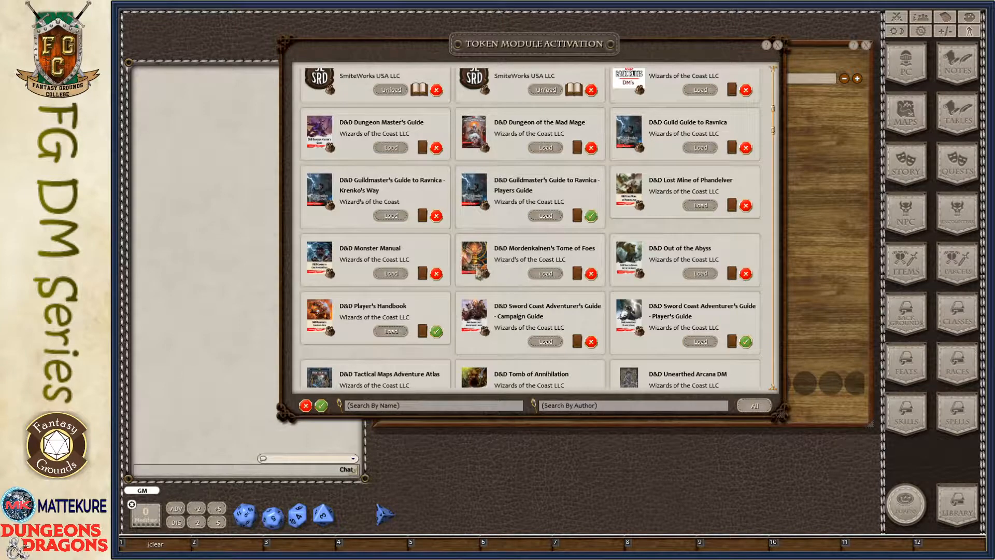
{"action": "scroll", "coordinate": [514, 267], "scroll_direction": "down", "scroll_amount": 3}
{"action": "scroll", "coordinate": [525, 326], "scroll_direction": "down", "scroll_amount": 1}
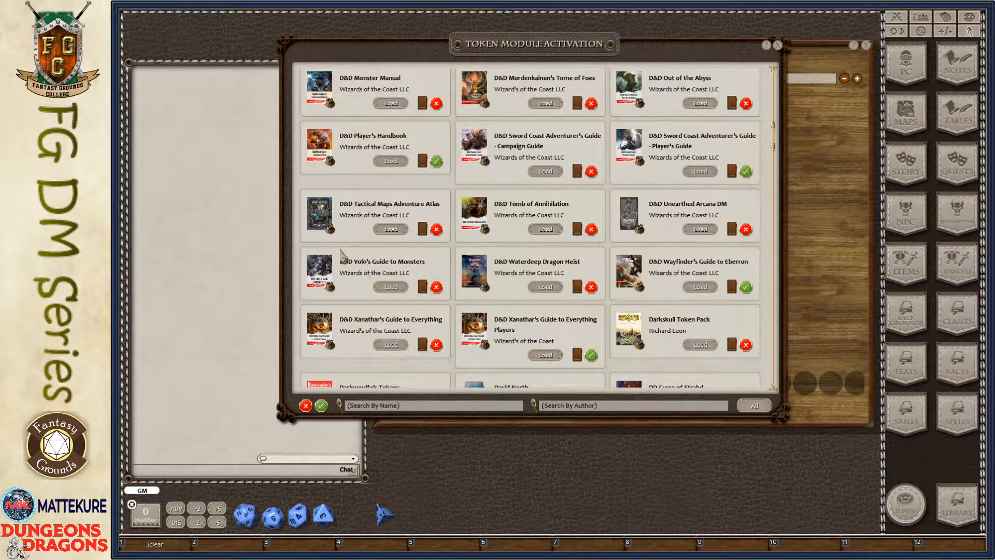
{"action": "left_click", "coordinate": [391, 287]}
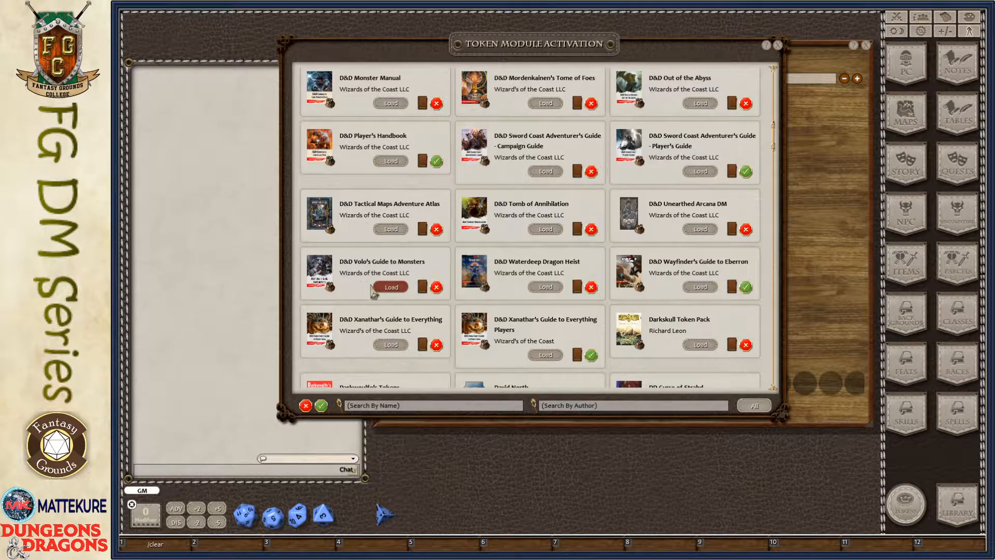
Close the module list, browse the tokens in the Volo's Guide to Monsters bag and return to the top-level bags
{"action": "left_click", "coordinate": [777, 45]}
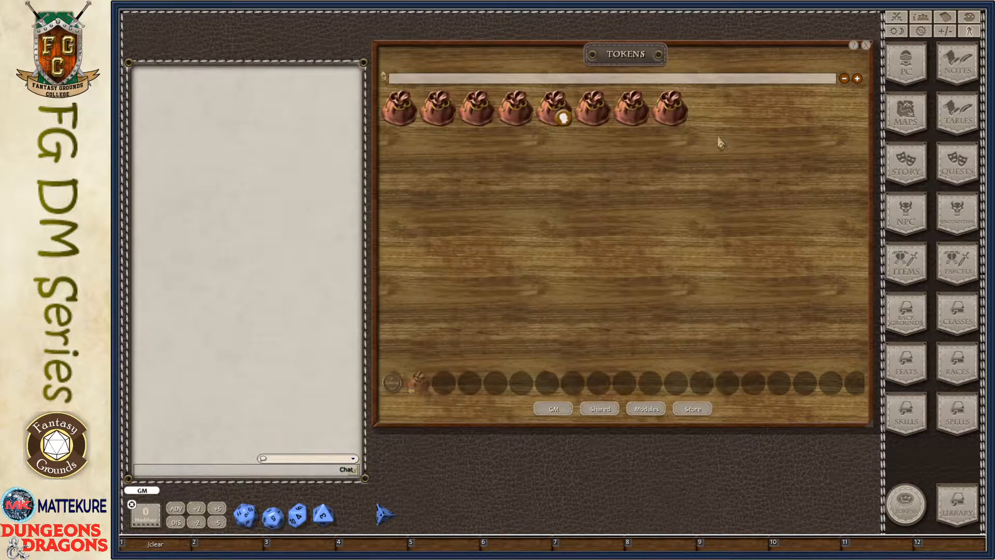
{"action": "left_click", "coordinate": [440, 121]}
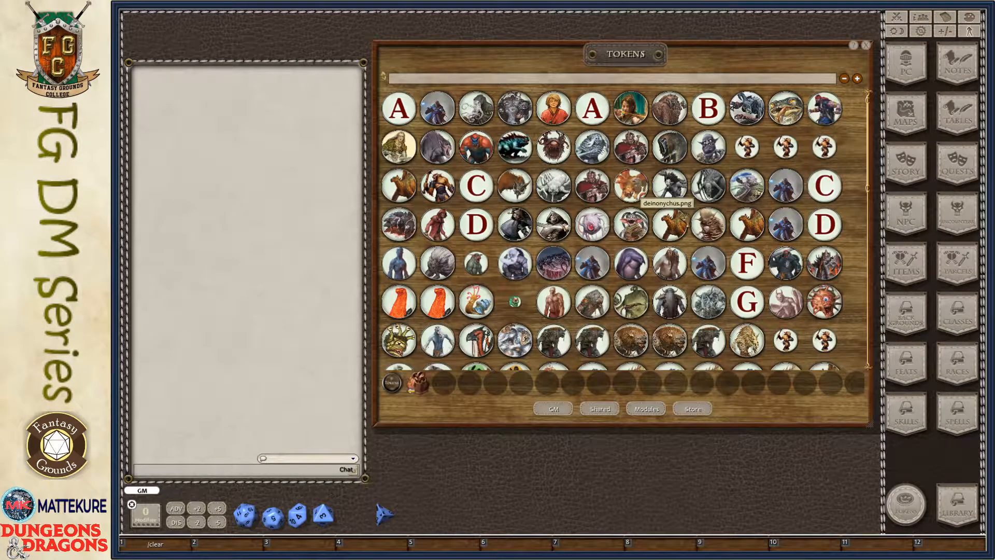
{"action": "scroll", "coordinate": [667, 194], "scroll_direction": "down", "scroll_amount": 1}
{"action": "scroll", "coordinate": [666, 195], "scroll_direction": "down", "scroll_amount": 10}
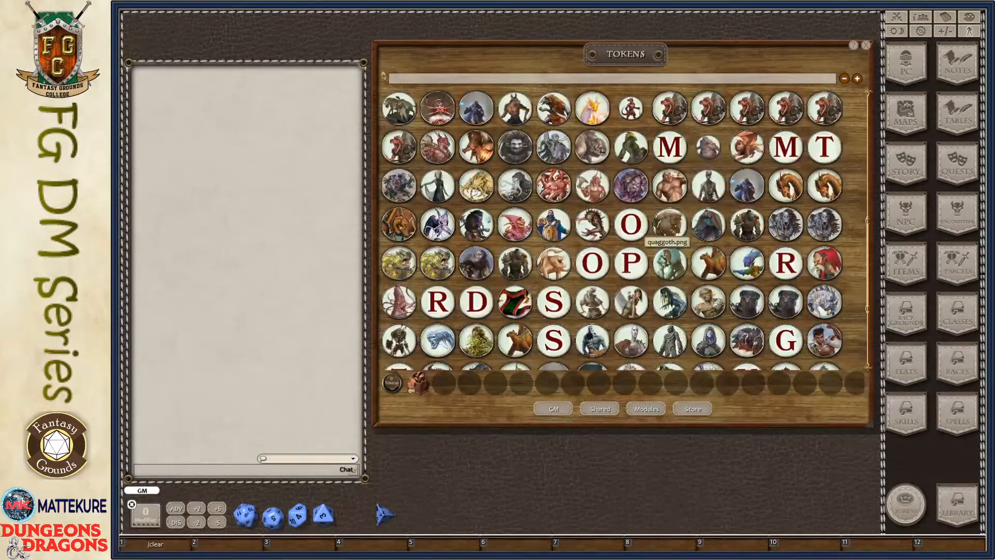
{"action": "scroll", "coordinate": [627, 249], "scroll_direction": "down", "scroll_amount": 5}
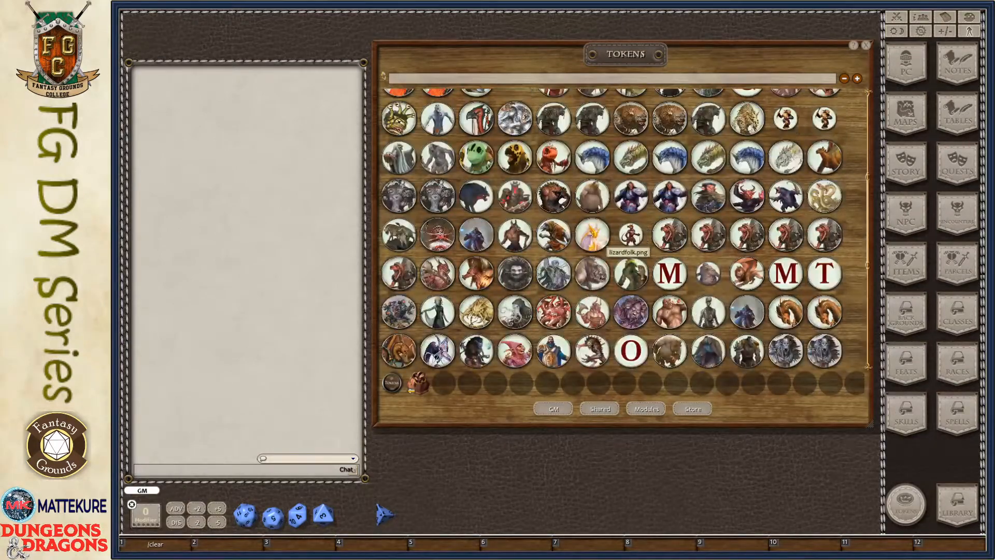
{"action": "scroll", "coordinate": [615, 260], "scroll_direction": "up", "scroll_amount": 6}
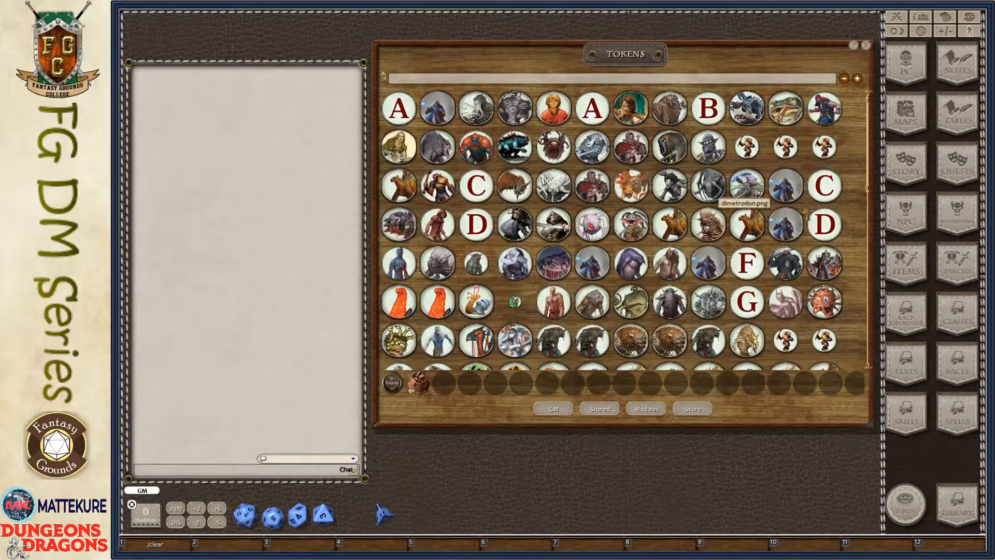
{"action": "left_click", "coordinate": [419, 383]}
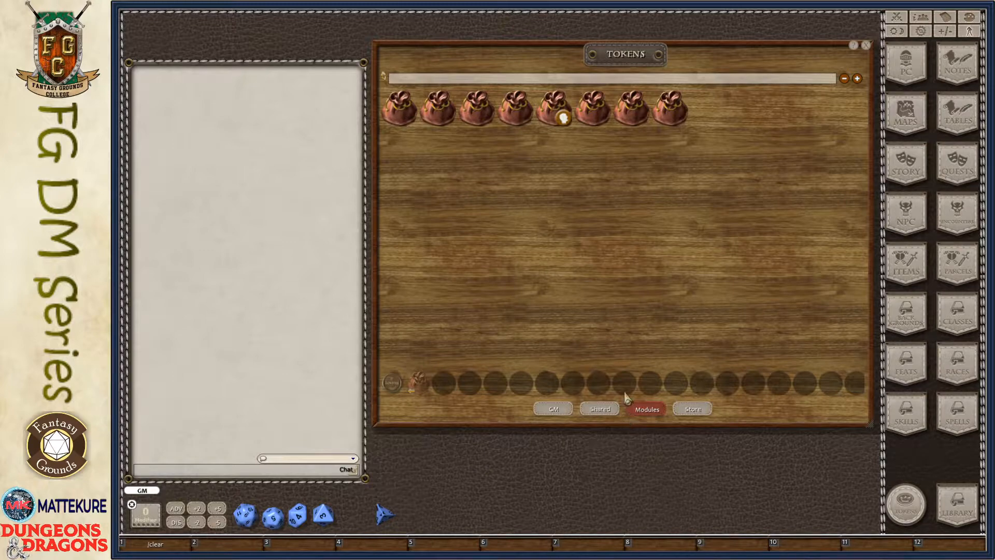
Filter the token module activation list to loaded modules, unload D&D Volo's Guide to Monsters and close the list
{"action": "left_click", "coordinate": [629, 410]}
{"action": "left_click", "coordinate": [754, 406]}
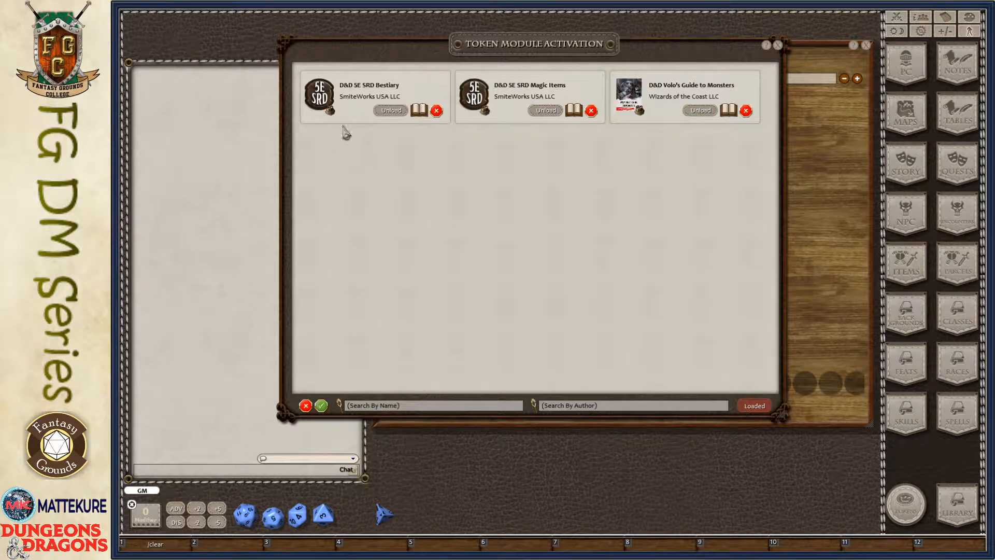
{"action": "left_click", "coordinate": [697, 111]}
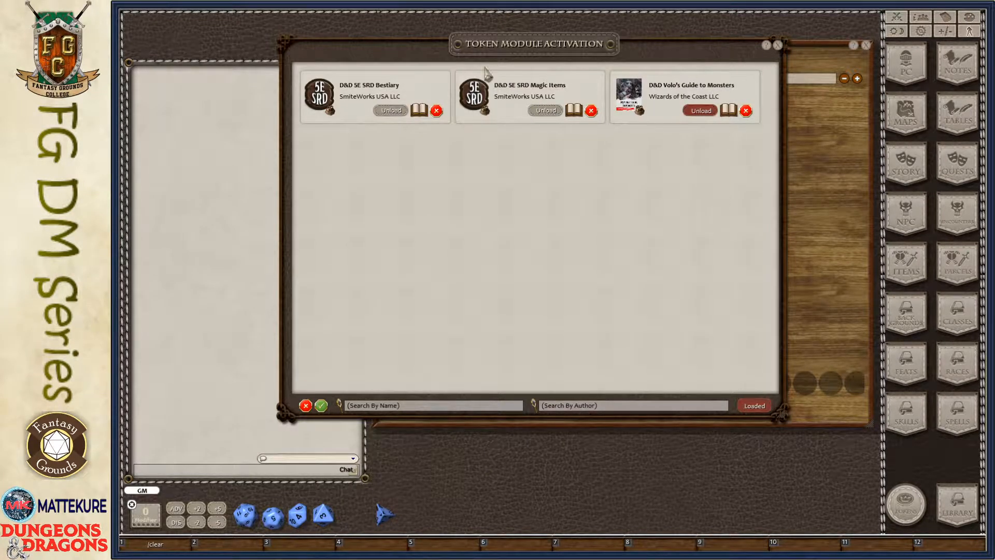
{"action": "left_click", "coordinate": [778, 46]}
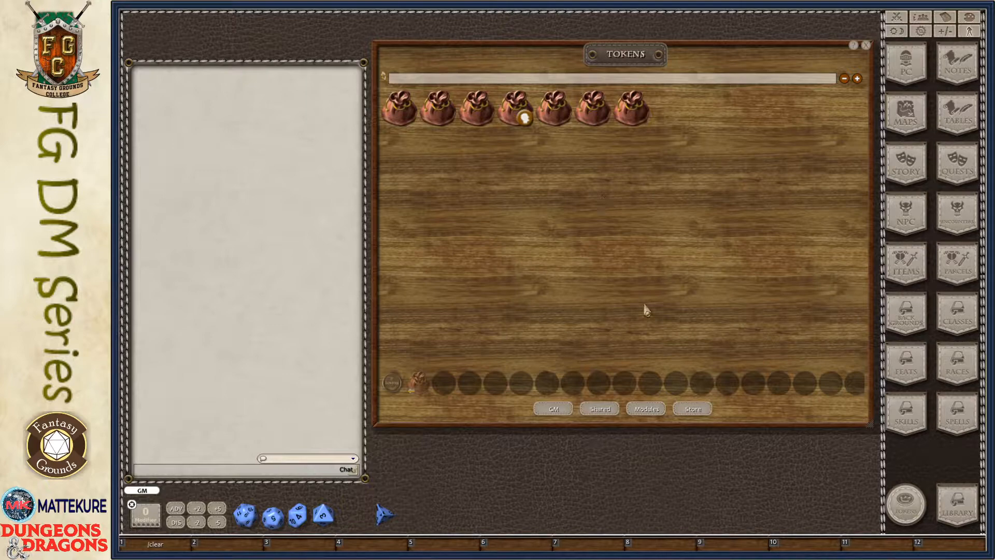
Look through the full token module activation list, then check inside the last token bag and return to the top-level bags
{"action": "left_click", "coordinate": [641, 413]}
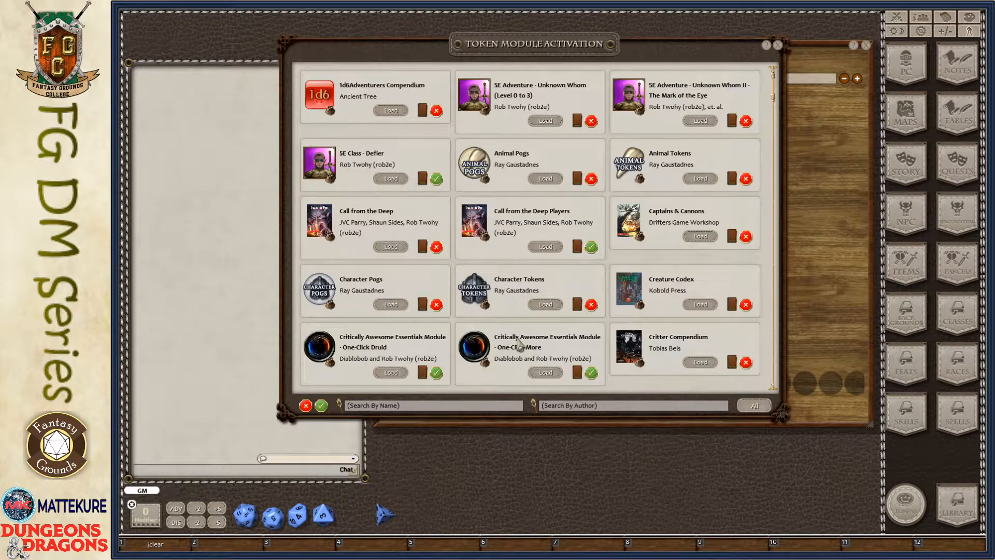
{"action": "left_click", "coordinate": [596, 405]}
{"action": "scroll", "coordinate": [599, 280], "scroll_direction": "down", "scroll_amount": 2}
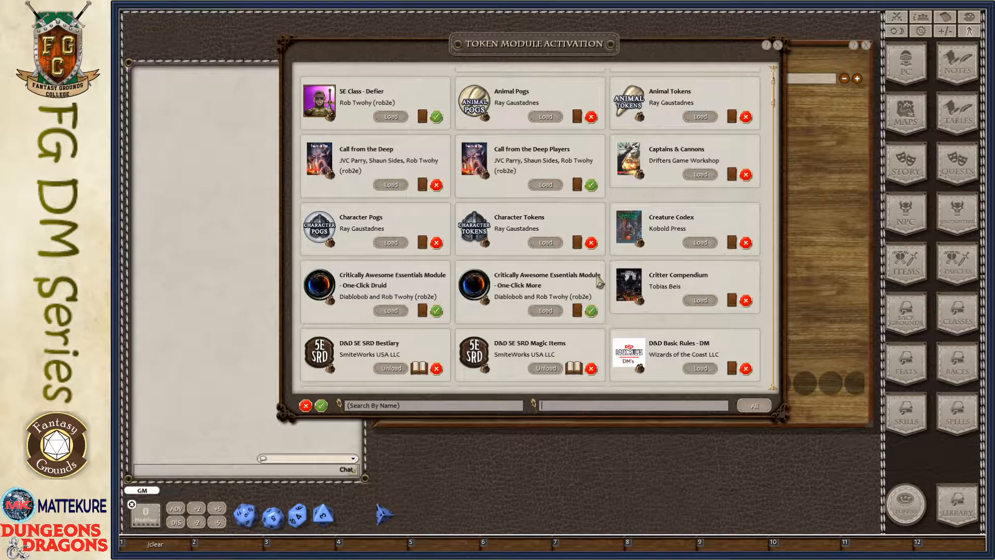
{"action": "left_click", "coordinate": [779, 45]}
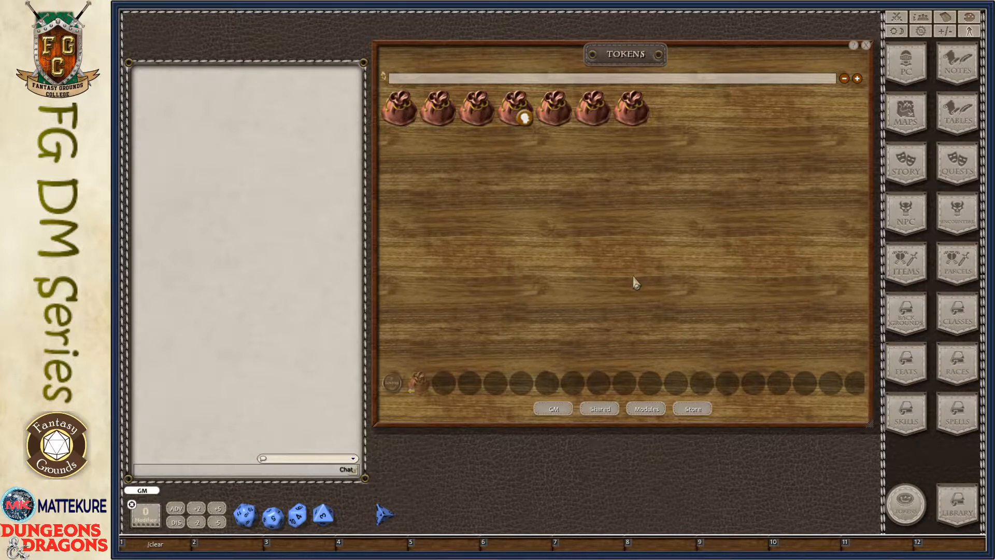
{"action": "left_click", "coordinate": [631, 115]}
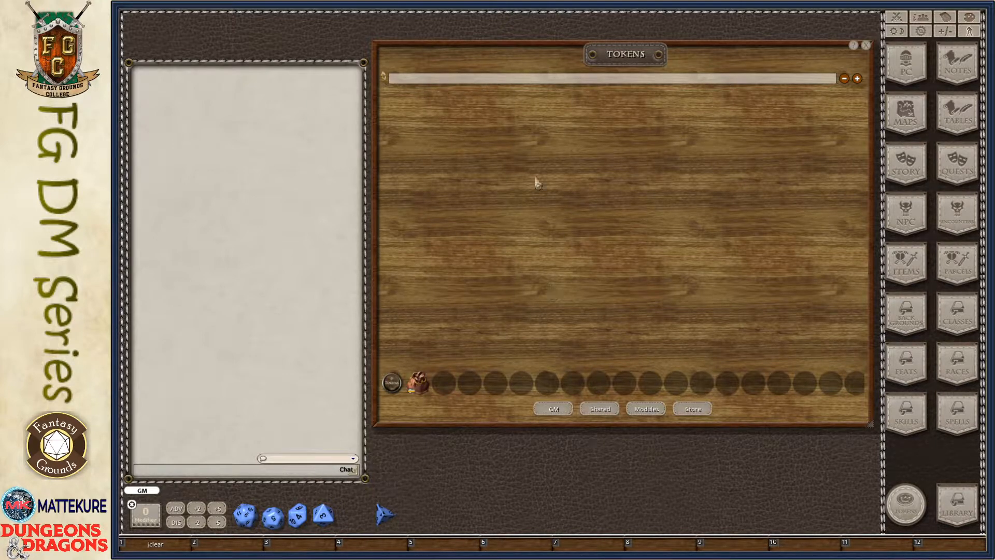
{"action": "left_click", "coordinate": [417, 386]}
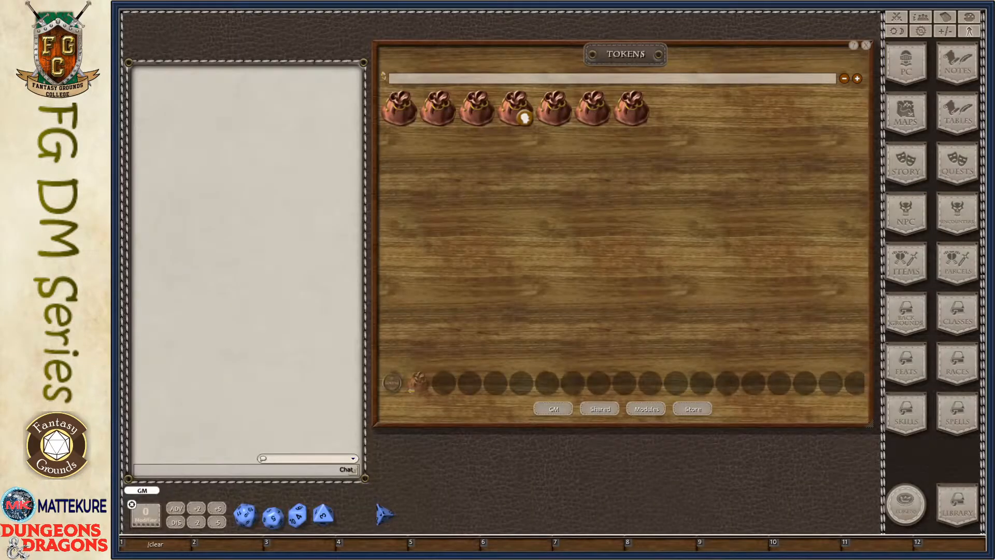
Bring the File Explorer window with the Fantasy Grounds data folder into view, resize it and open the tokens folder
{"action": "left_click_drag", "start_coordinate": [115, 63], "coordinate": [456, 42]}
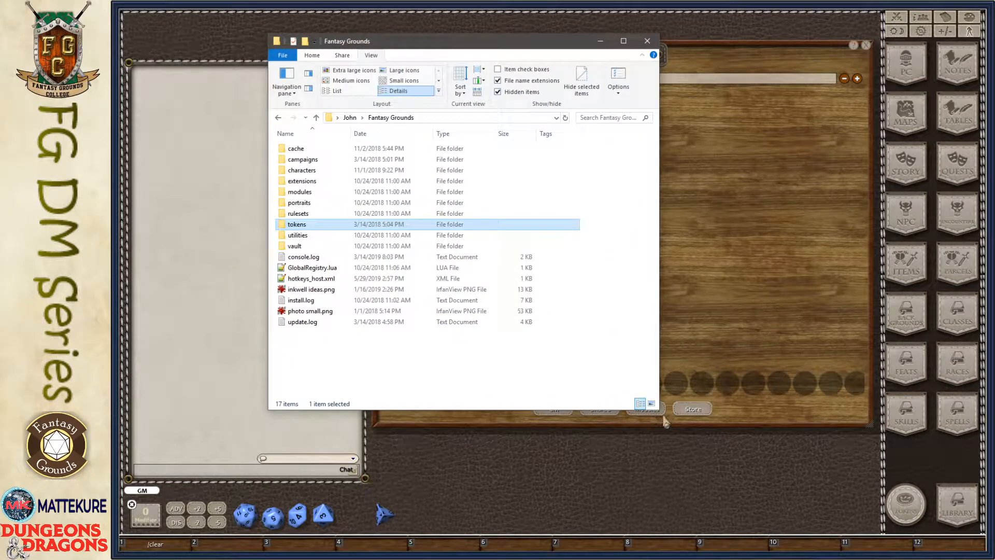
{"action": "left_click_drag", "start_coordinate": [662, 411], "coordinate": [784, 410]}
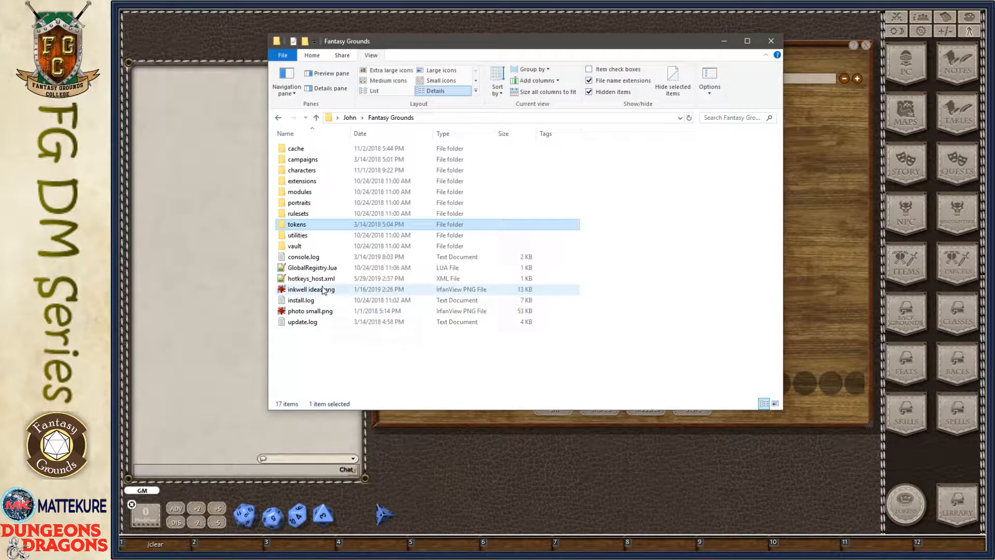
{"action": "left_click", "coordinate": [444, 376]}
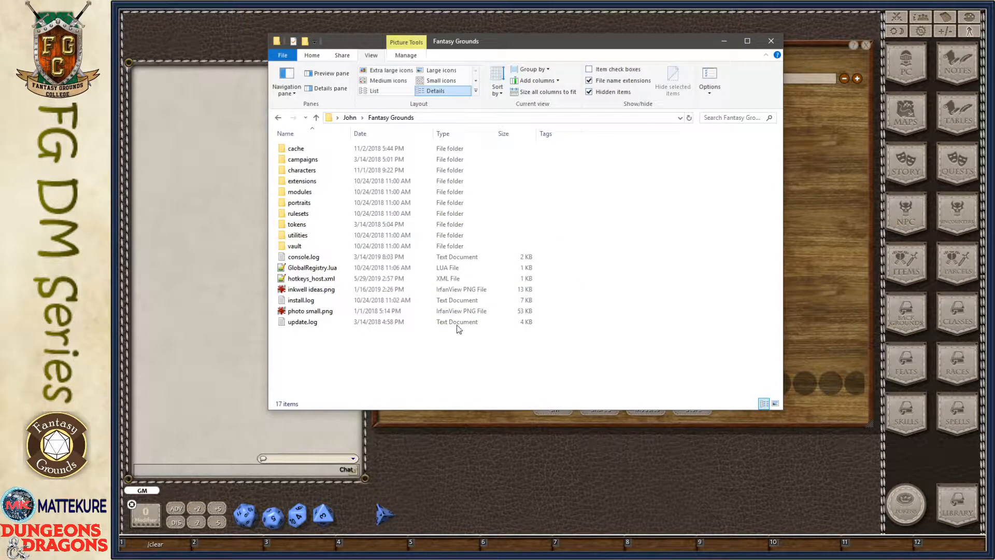
{"action": "double_click", "coordinate": [304, 226]}
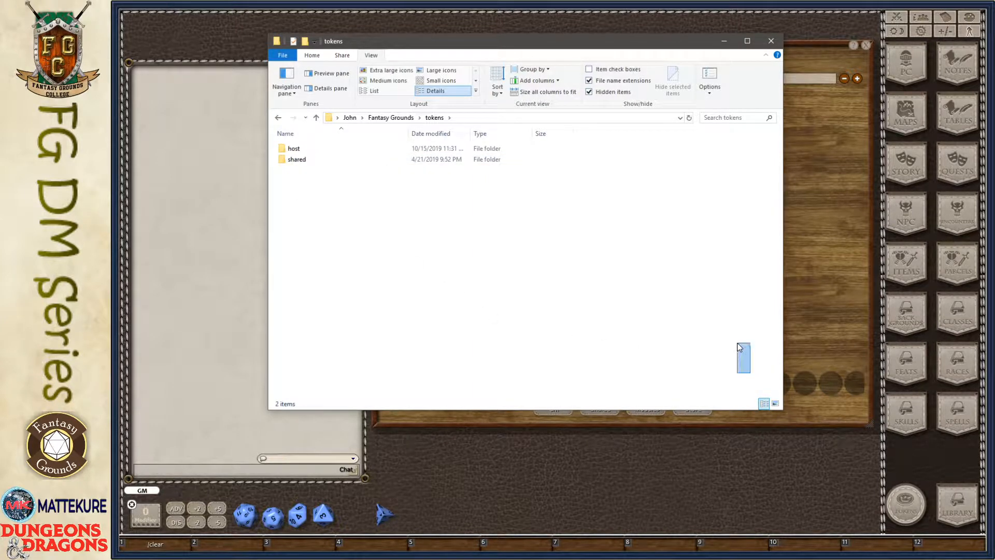
{"action": "left_click_drag", "start_coordinate": [735, 410], "coordinate": [741, 367]}
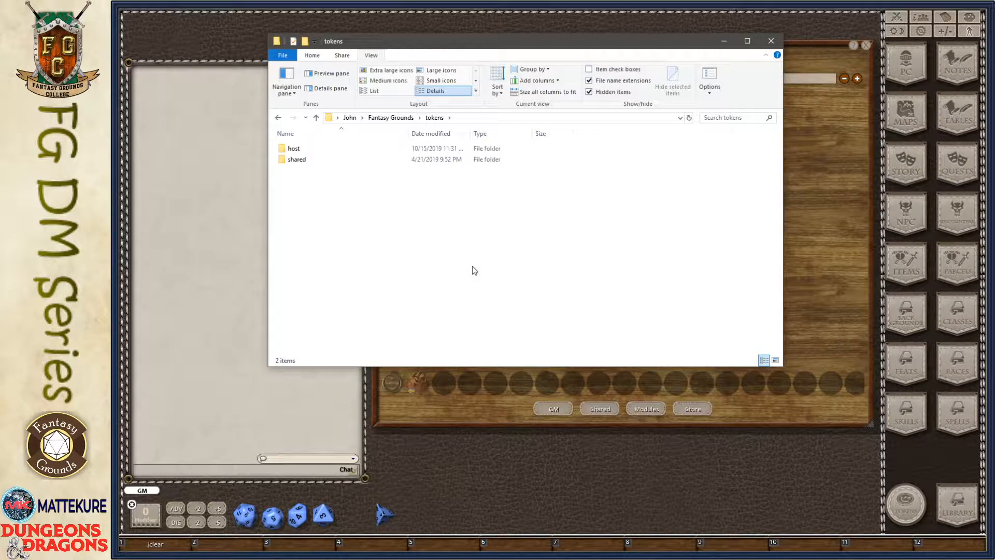
Open the host folder, look at the images in its Misc subfolder and return to host
{"action": "double_click", "coordinate": [305, 152]}
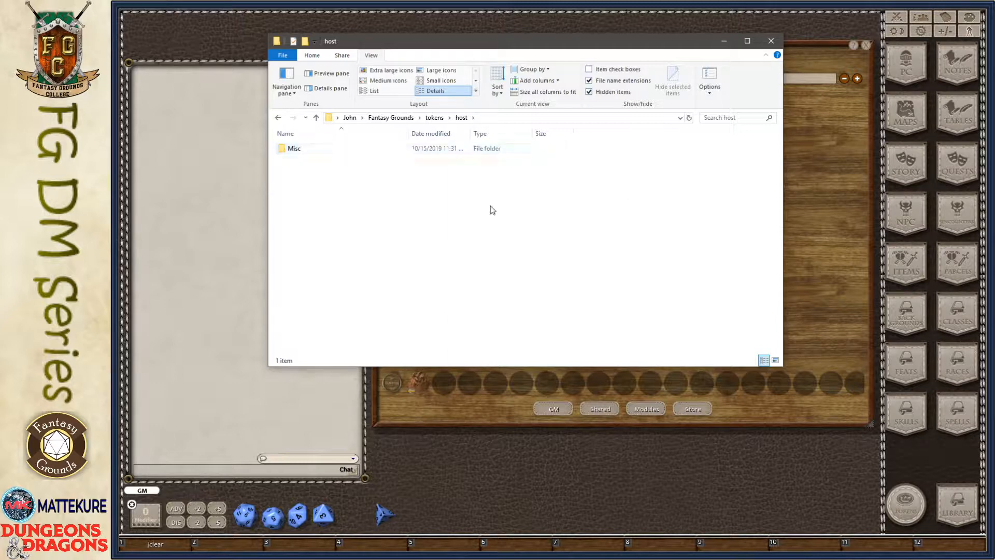
{"action": "double_click", "coordinate": [293, 149]}
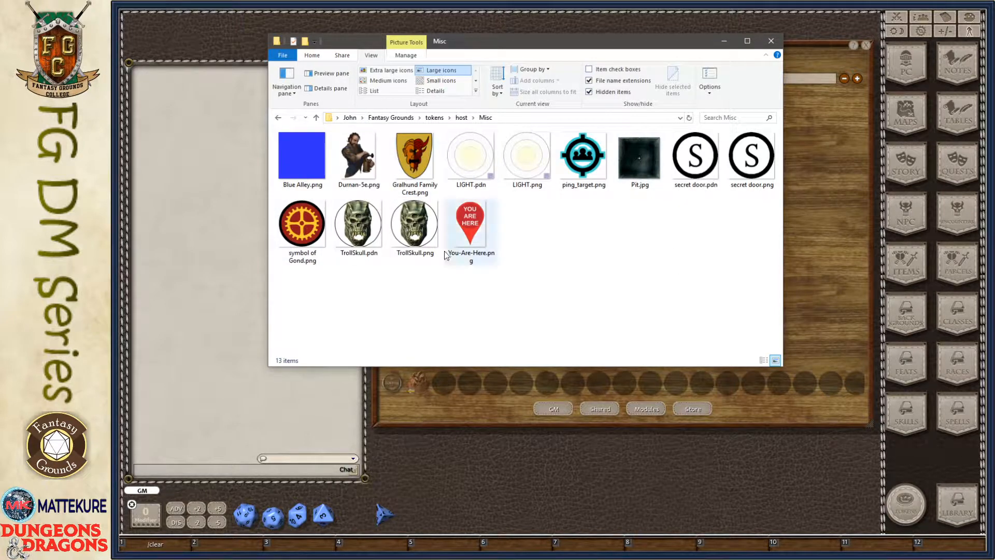
{"action": "key", "text": "alt+Left"}
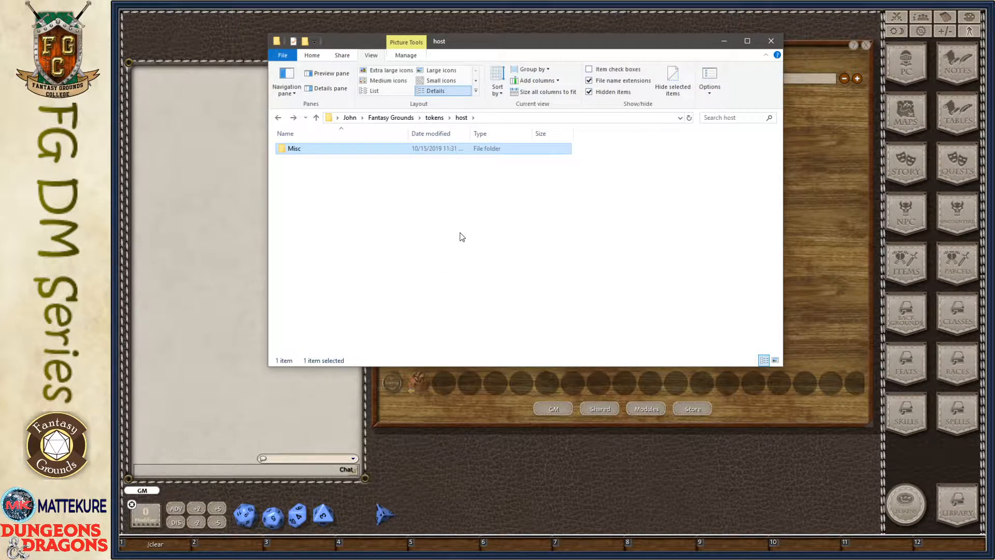
Create a folder named myTokens inside the host folder and open it
{"action": "left_click", "coordinate": [338, 207]}
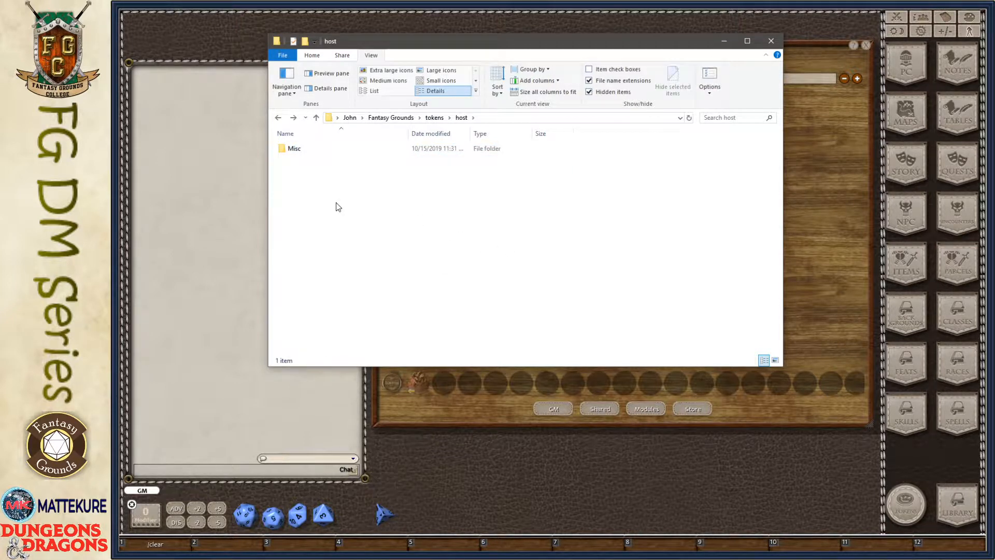
{"action": "right_click", "coordinate": [308, 175]}
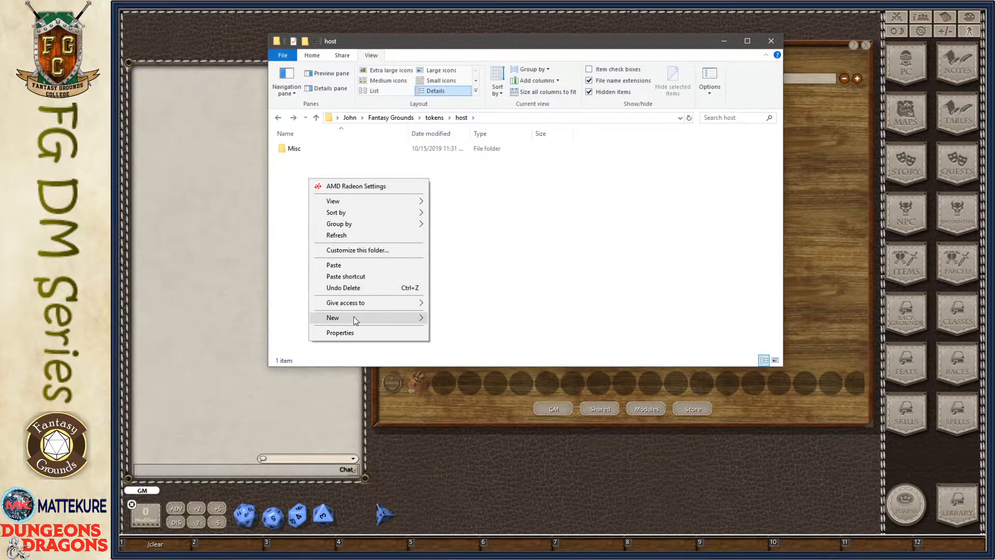
{"action": "mouse_move", "coordinate": [356, 319]}
{"action": "left_click", "coordinate": [492, 319]}
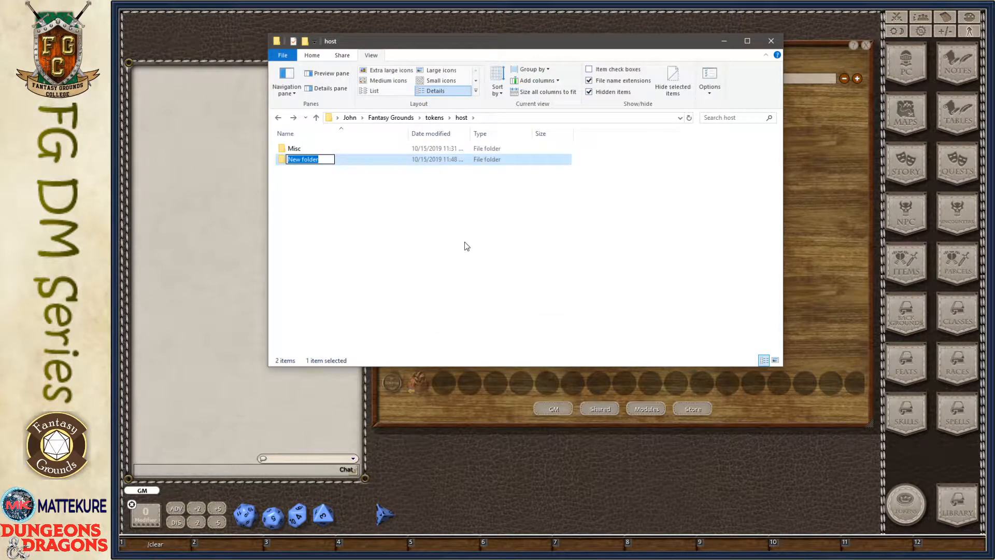
{"action": "type", "text": "myTokens"}
{"action": "key", "text": "Return"}
{"action": "double_click", "coordinate": [307, 163]}
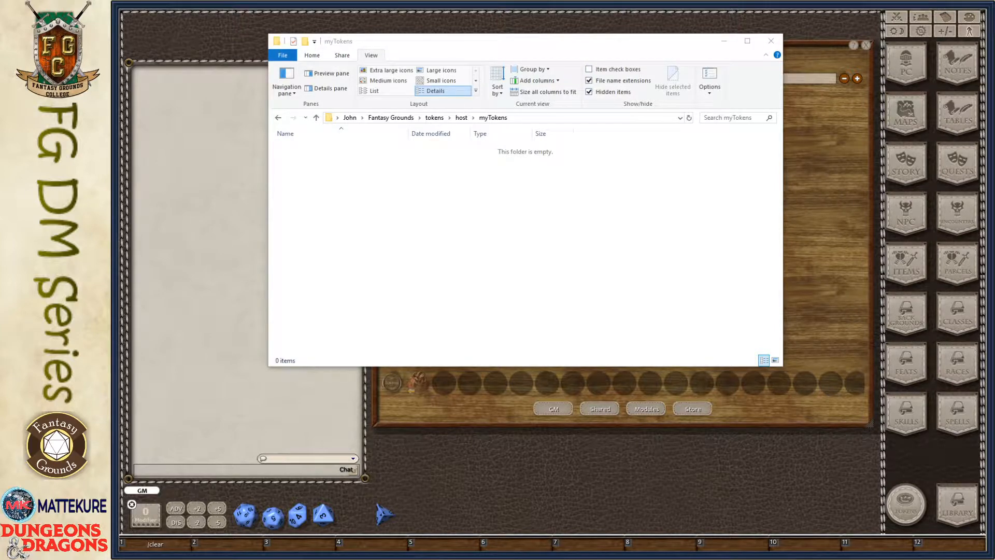
Copy the female goblin and hobgoblin archer and soldier PNGs from the Elite Goblins Lo folder into myTokens
{"action": "left_click_drag", "start_coordinate": [993, 119], "coordinate": [823, 68]}
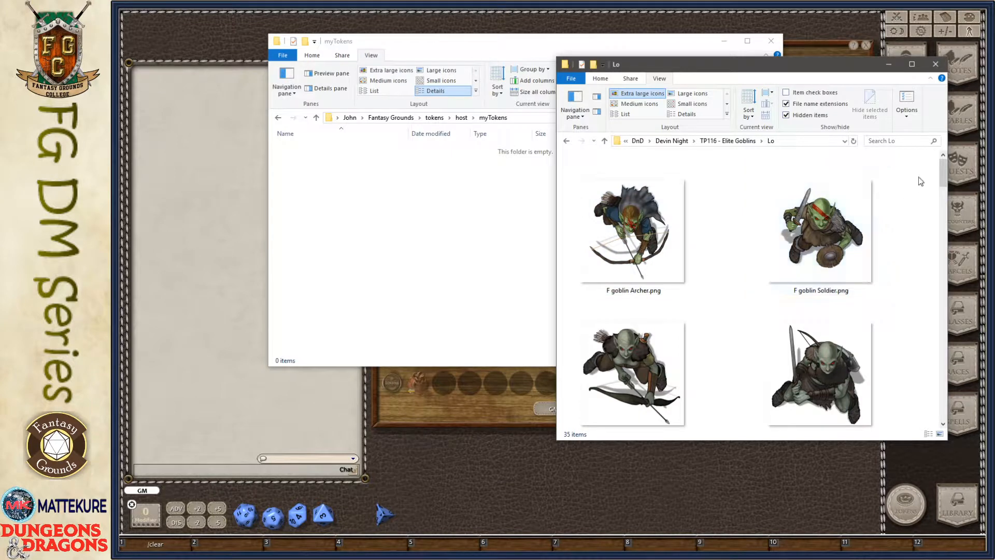
{"action": "left_click_drag", "start_coordinate": [919, 177], "coordinate": [602, 399]}
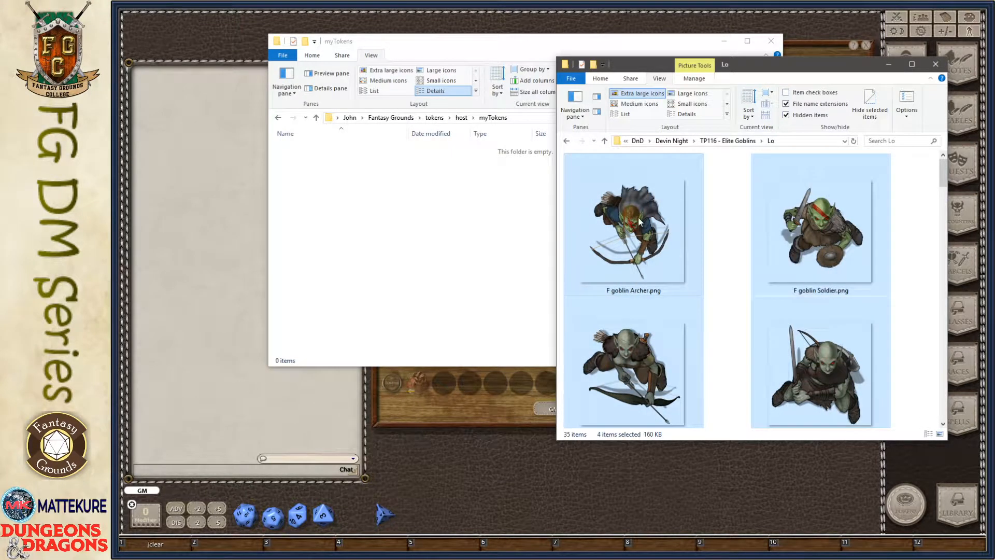
{"action": "left_click_drag", "start_coordinate": [645, 215], "coordinate": [422, 202]}
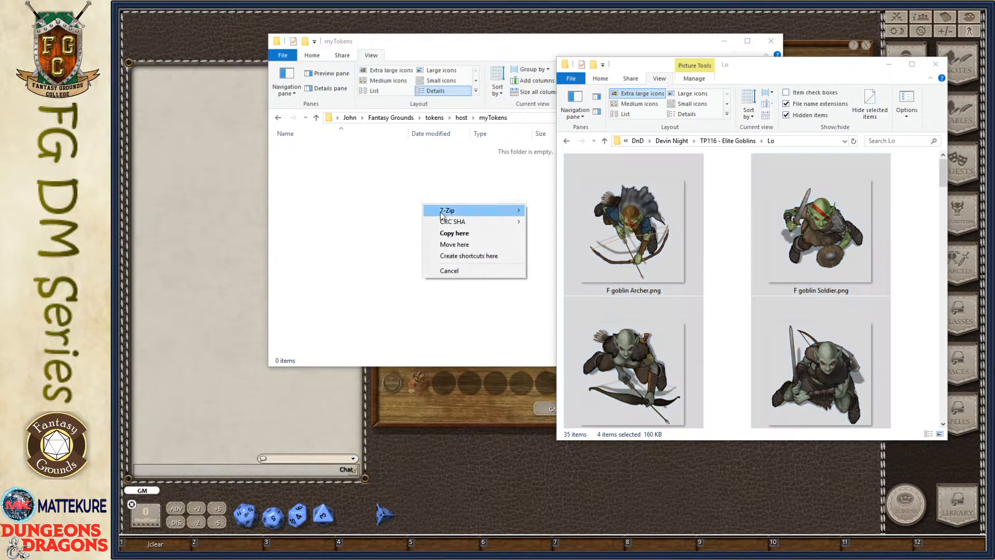
{"action": "left_click", "coordinate": [453, 231]}
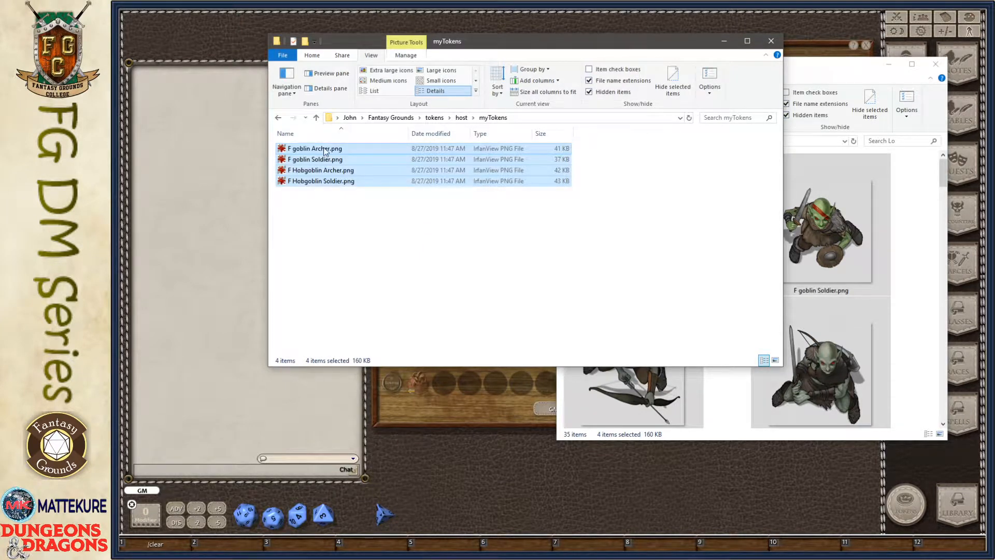
Move the File Explorer windows out of the way, open the new myTokens bag in the token box and enlarge its tokens
{"action": "left_click", "coordinate": [834, 69]}
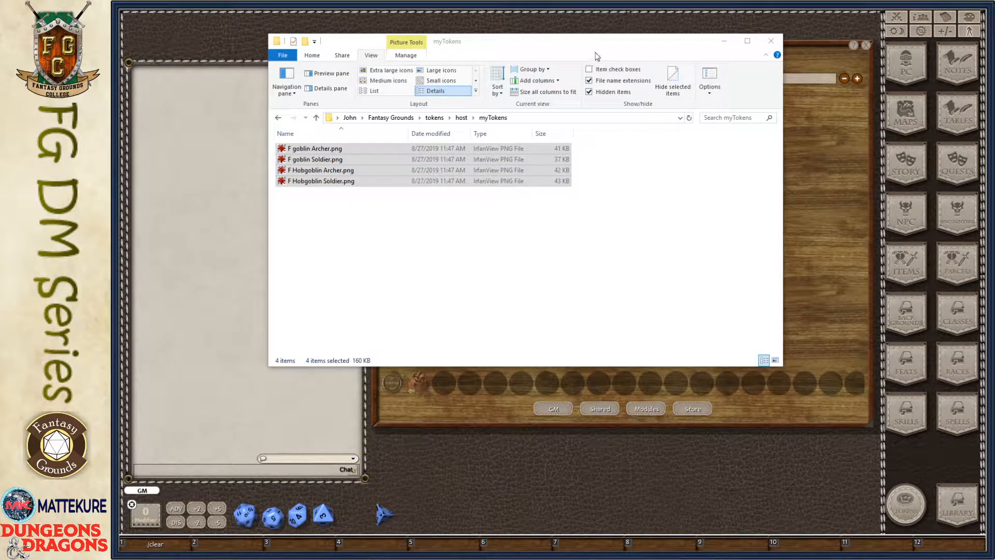
{"action": "left_click_drag", "start_coordinate": [604, 44], "coordinate": [113, 98]}
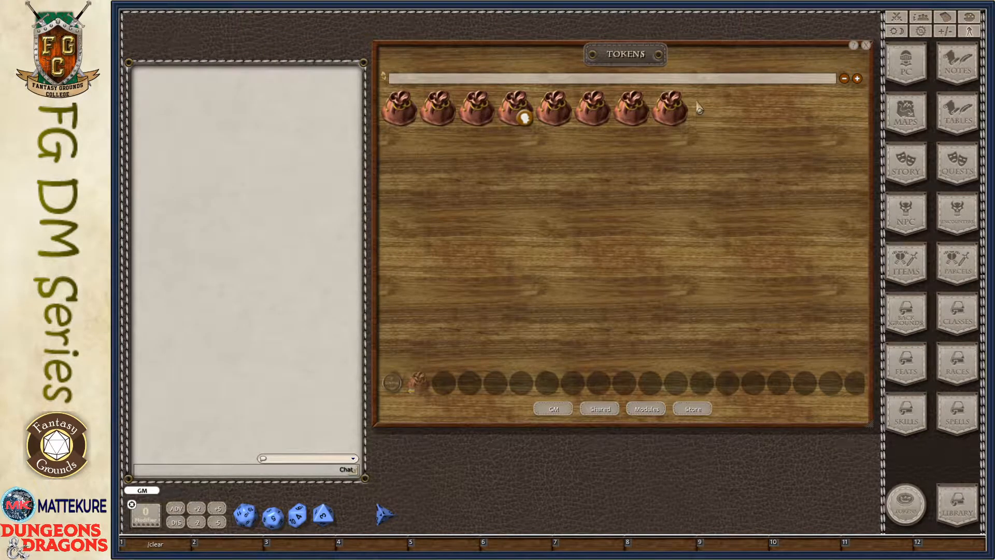
{"action": "left_click", "coordinate": [630, 123]}
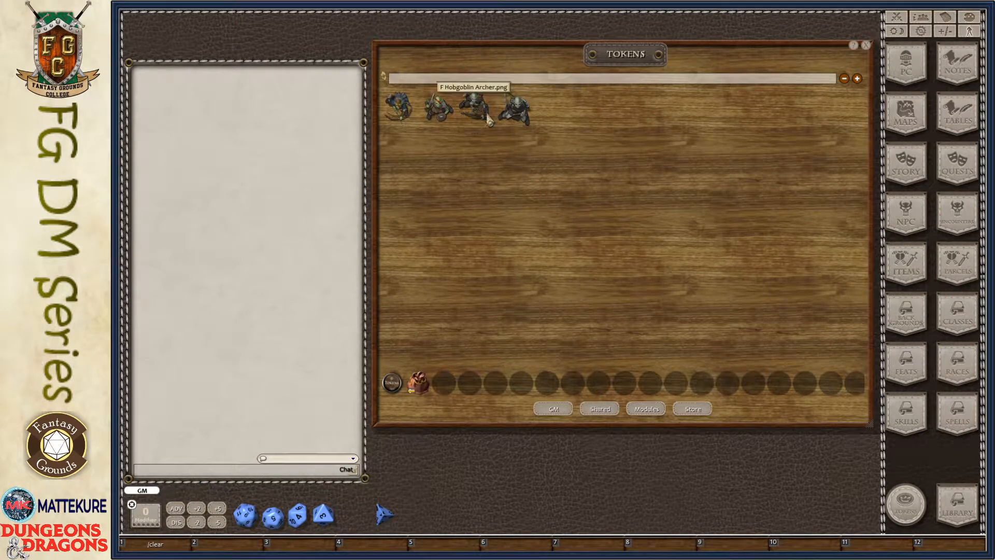
{"action": "left_click", "coordinate": [857, 79]}
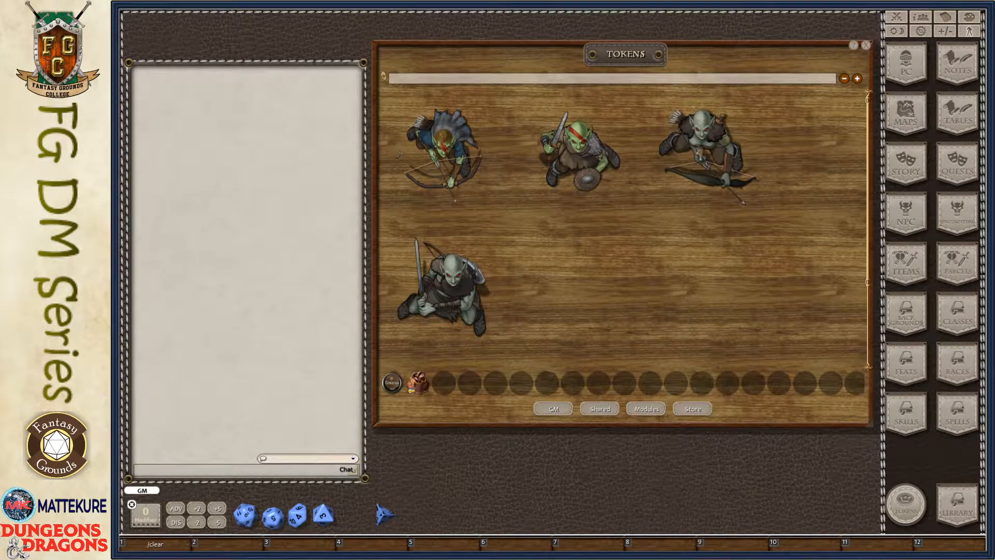
{"action": "left_click", "coordinate": [844, 79]}
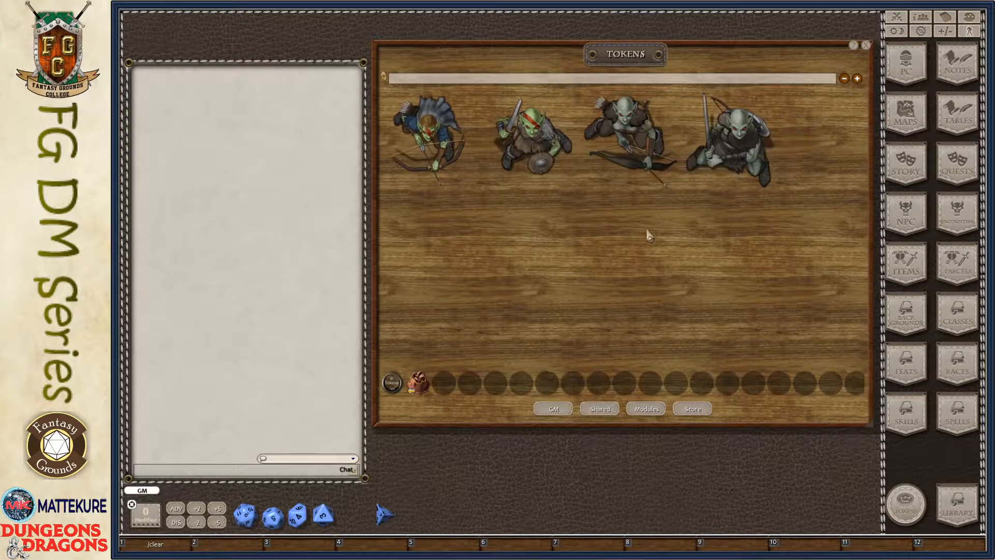
Rearrange the female goblin soldier, hobgoblin archer and hobgoblin soldier tokens inside the bag, and reset the token layout
{"action": "left_click_drag", "start_coordinate": [535, 134], "coordinate": [506, 203]}
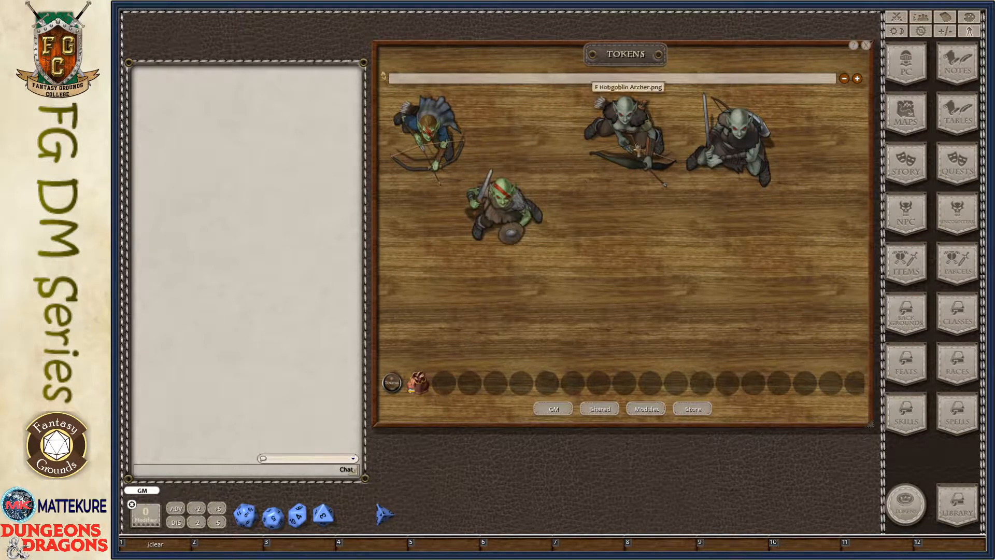
{"action": "left_click_drag", "start_coordinate": [630, 132], "coordinate": [596, 270]}
{"action": "left_click_drag", "start_coordinate": [728, 140], "coordinate": [571, 135]}
{"action": "right_click", "coordinate": [699, 155]}
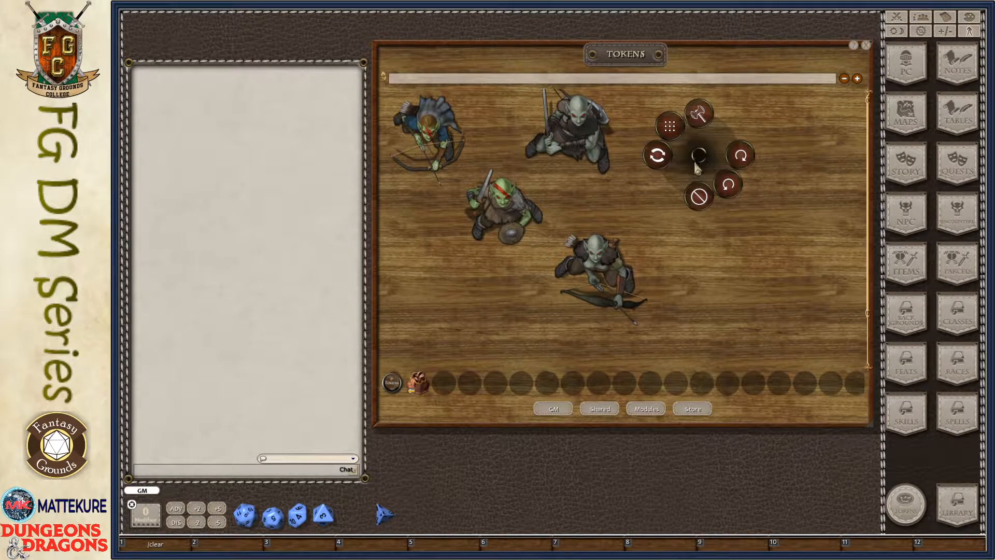
{"action": "left_click", "coordinate": [658, 155]}
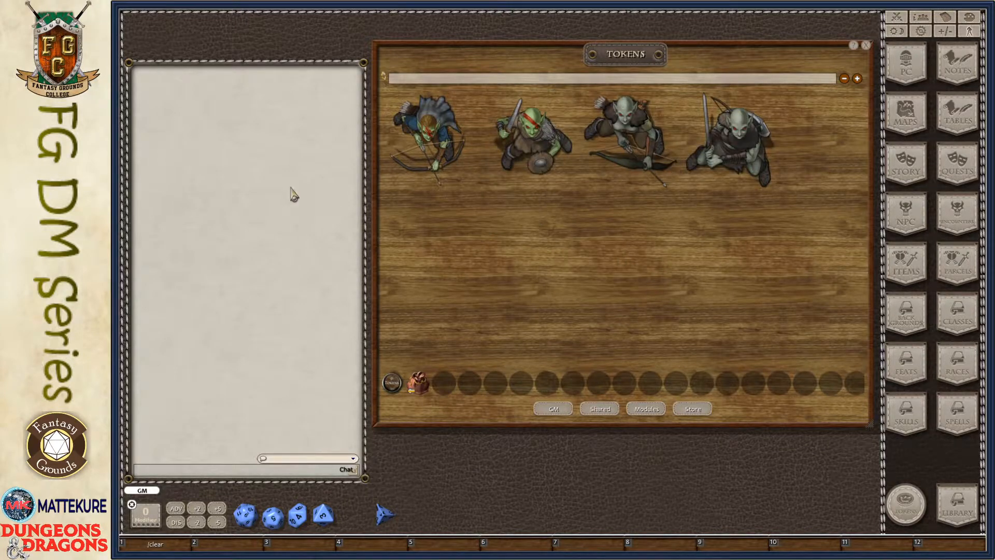
Return from the myTokens bag to the main token box and shrink the displayed bags by two zoom levels
{"action": "left_click", "coordinate": [416, 382]}
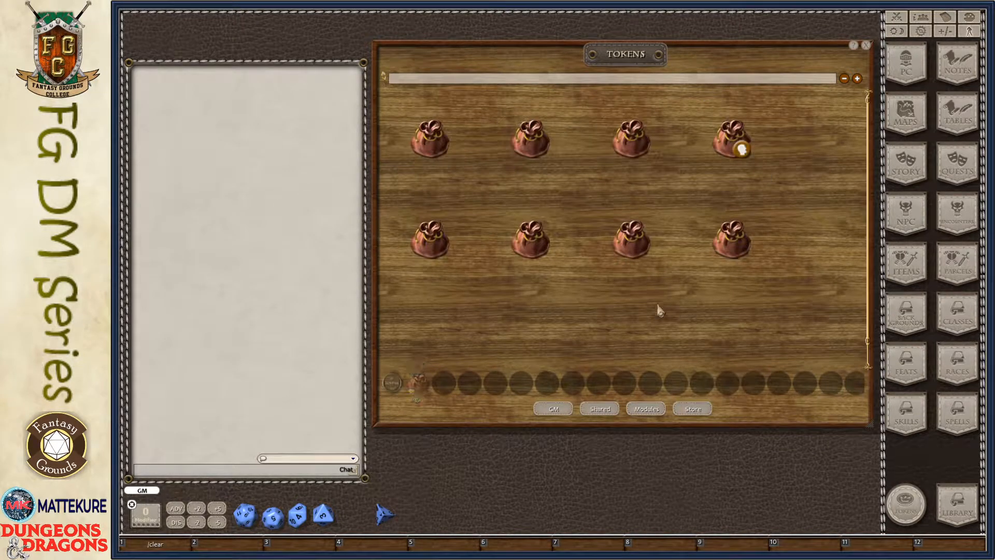
{"action": "left_click", "coordinate": [845, 80]}
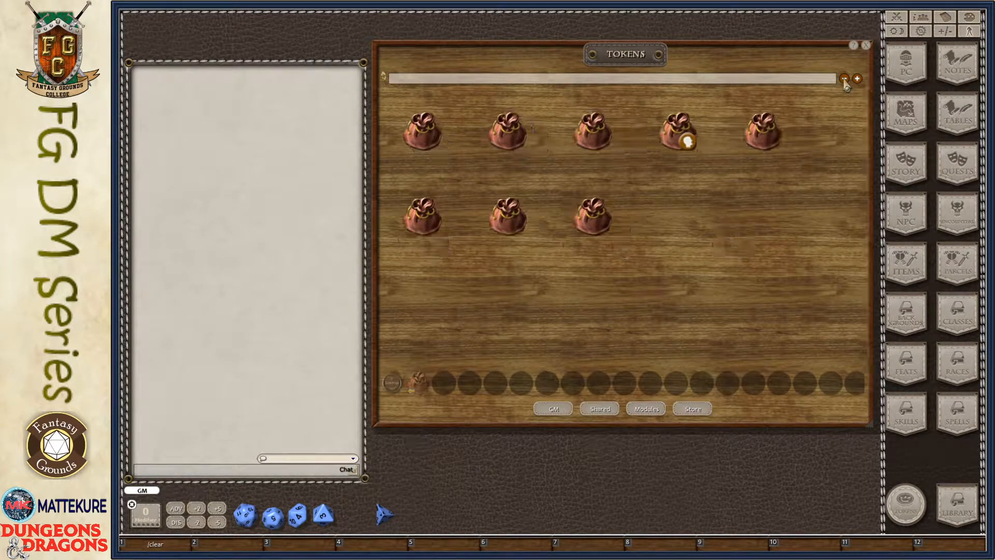
{"action": "left_click", "coordinate": [844, 79]}
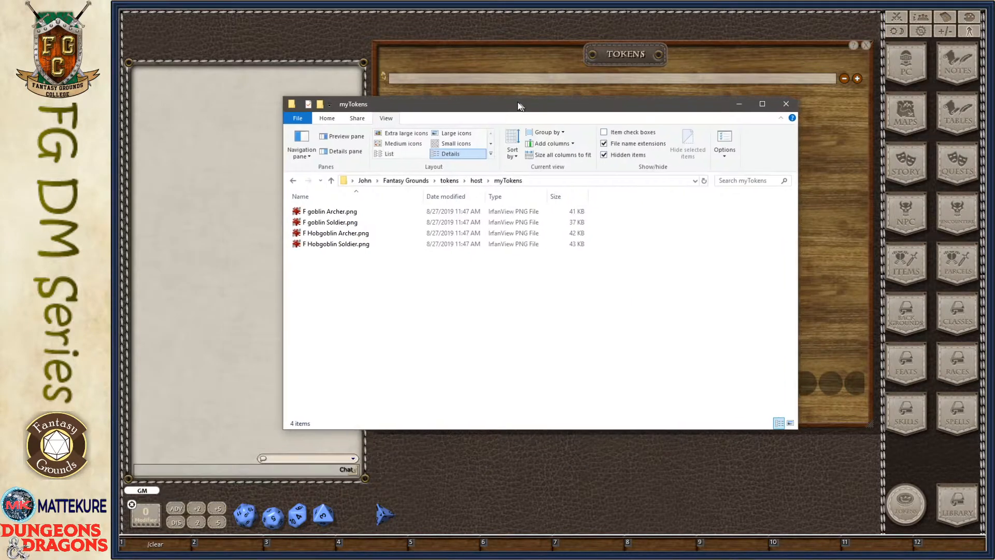
Look through the host folder, its parent tokens folder and the shared folder in File Explorer, and close the window
{"action": "left_click", "coordinate": [470, 180]}
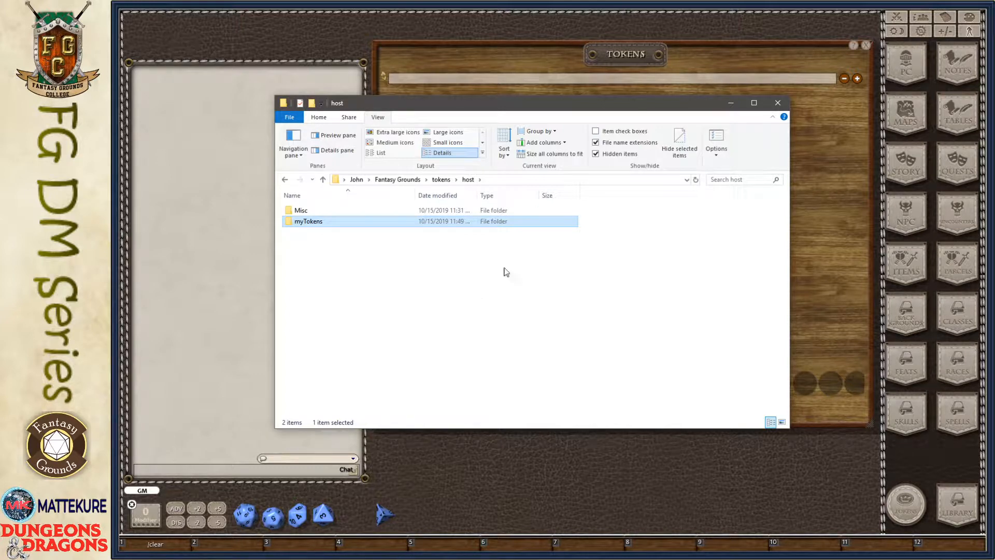
{"action": "left_click", "coordinate": [448, 310]}
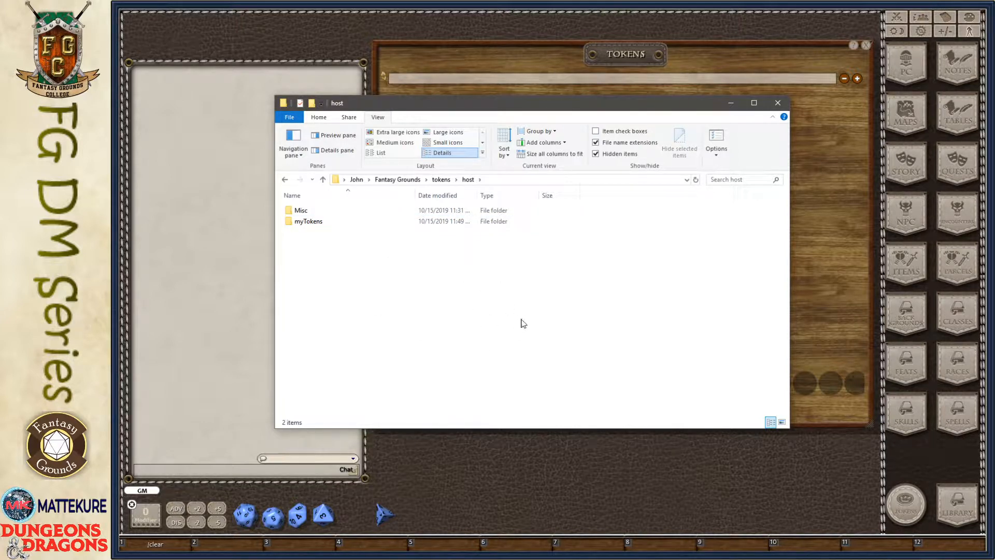
{"action": "left_click", "coordinate": [446, 180]}
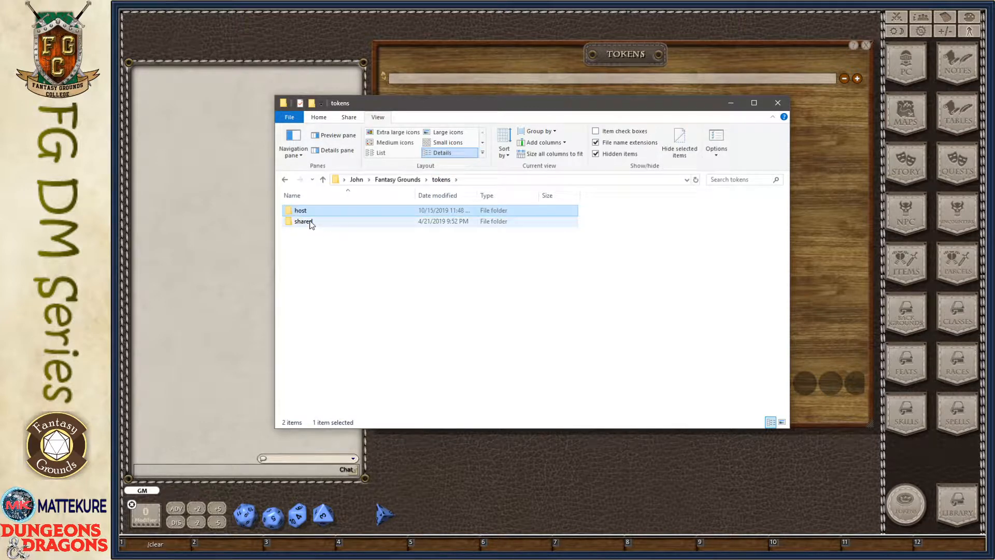
{"action": "double_click", "coordinate": [305, 223]}
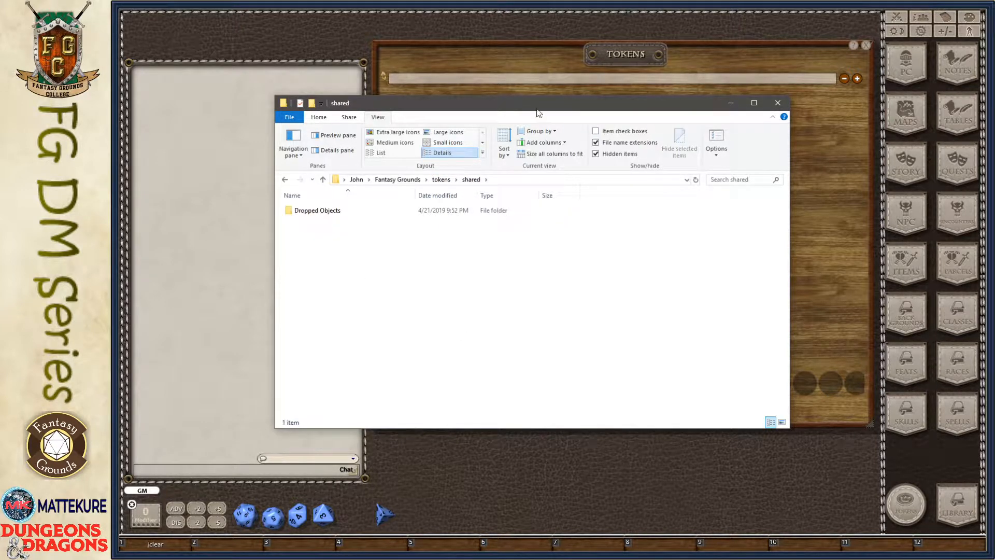
{"action": "left_click_drag", "start_coordinate": [536, 109], "coordinate": [482, 51]}
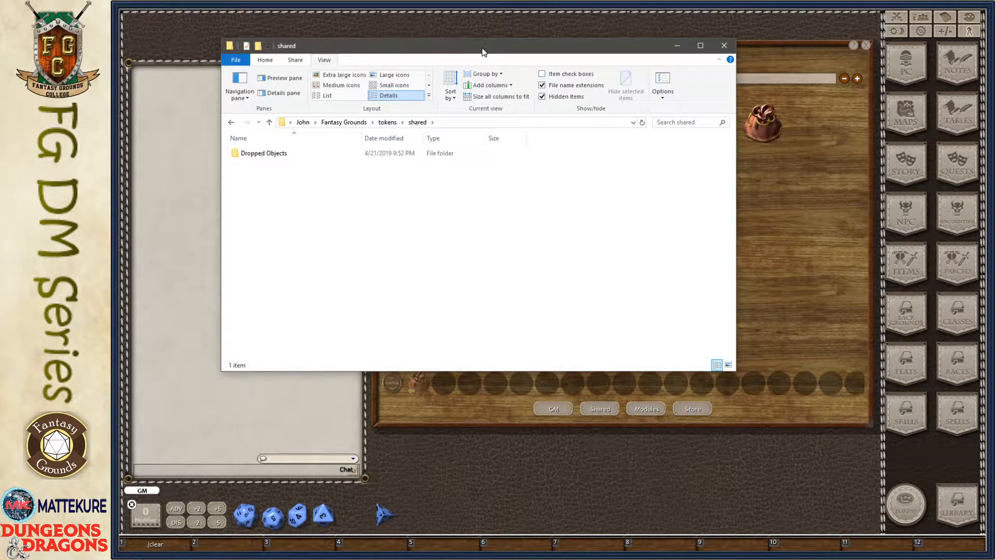
{"action": "left_click", "coordinate": [724, 45]}
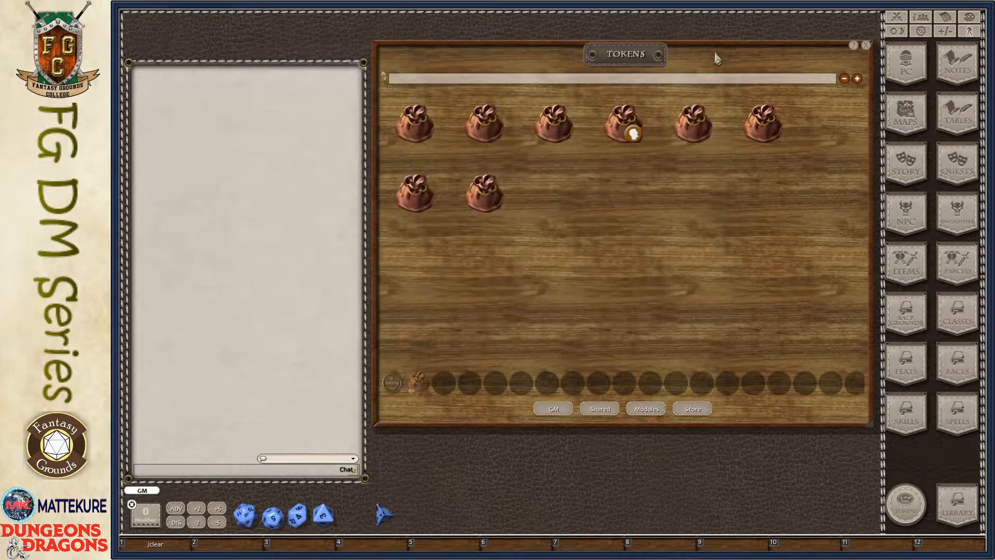
Open the shared tokens folder from the token box and look through the images in its Dropped Objects subfolder
{"action": "left_click", "coordinate": [604, 415]}
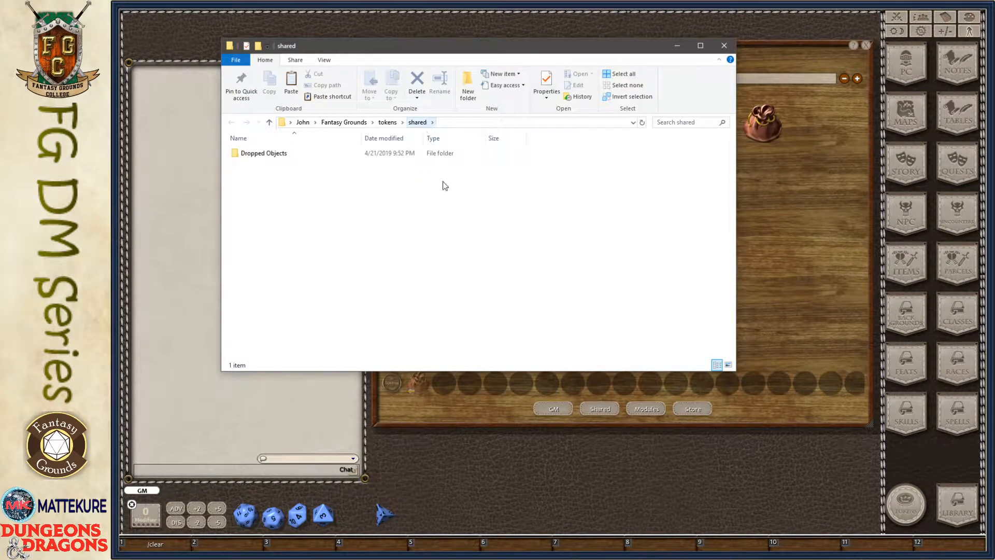
{"action": "left_click_drag", "start_coordinate": [573, 50], "coordinate": [654, 85]}
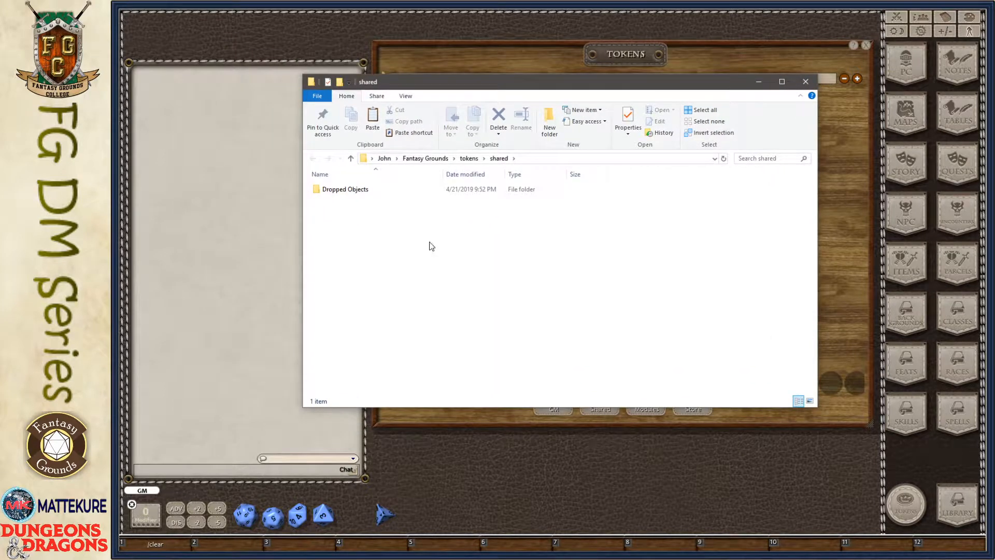
{"action": "double_click", "coordinate": [334, 190]}
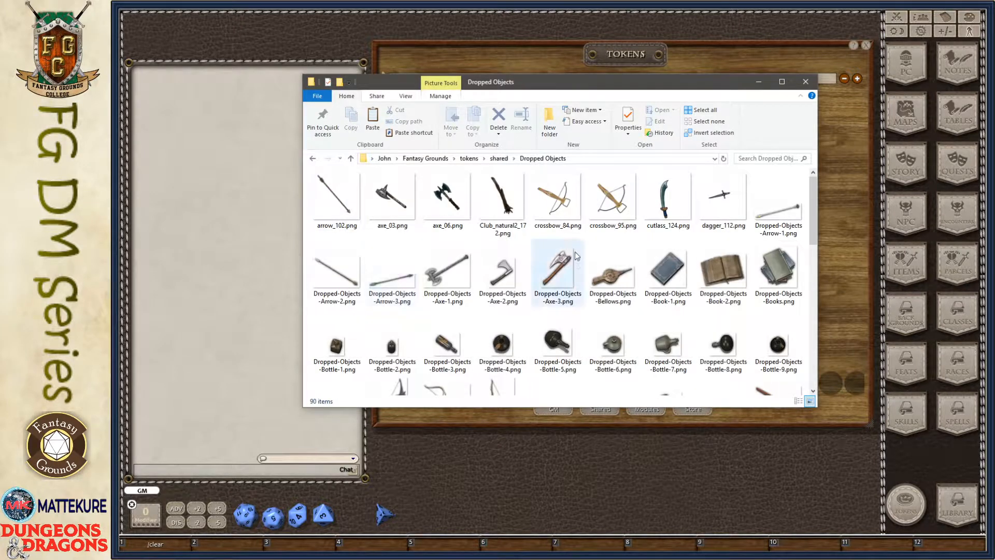
{"action": "mouse_move", "coordinate": [575, 251]}
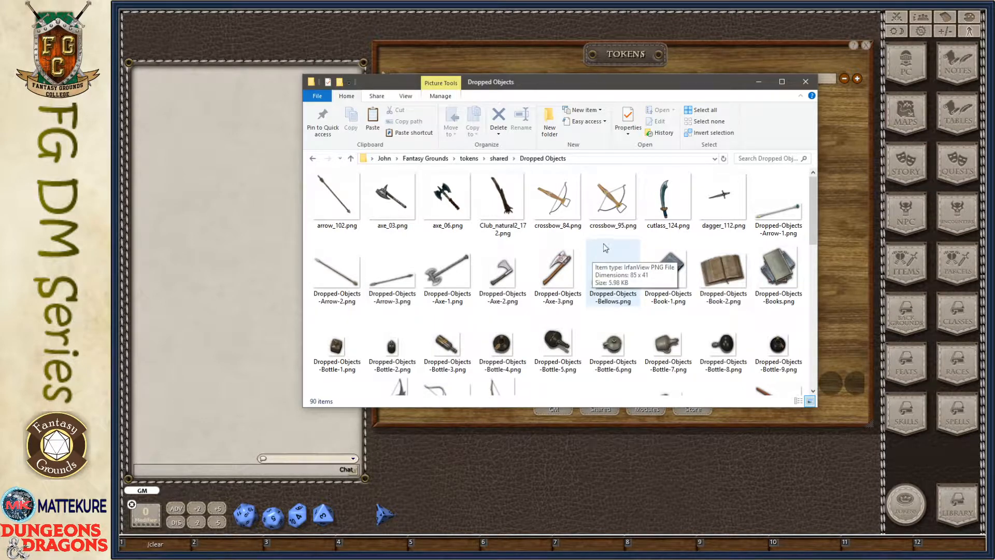
{"action": "scroll", "coordinate": [606, 248], "scroll_direction": "down", "scroll_amount": 10}
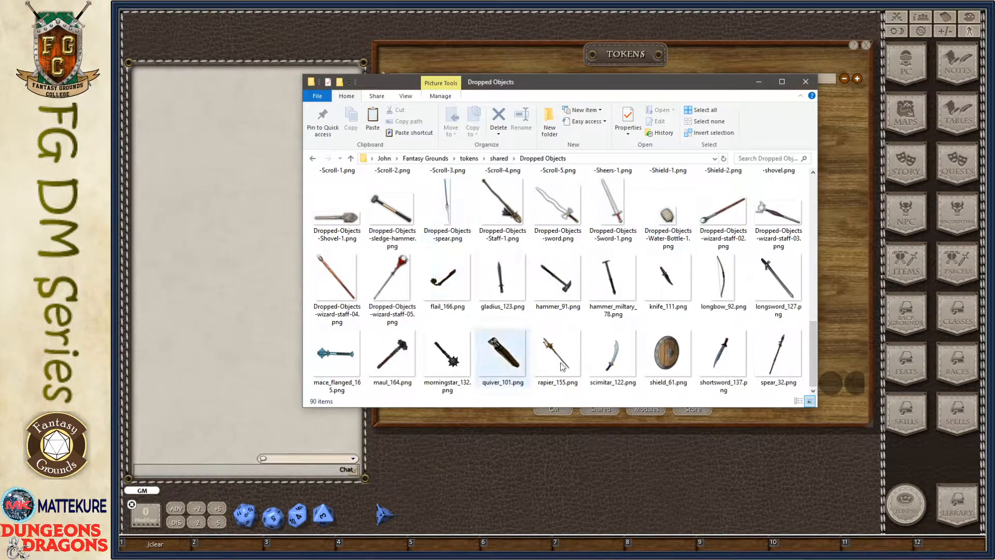
Move File Explorer aside, browse the tokens in the Dropped Objects bag and return to the main token box
{"action": "left_click_drag", "start_coordinate": [682, 86], "coordinate": [495, 120]}
{"action": "left_click", "coordinate": [634, 133]}
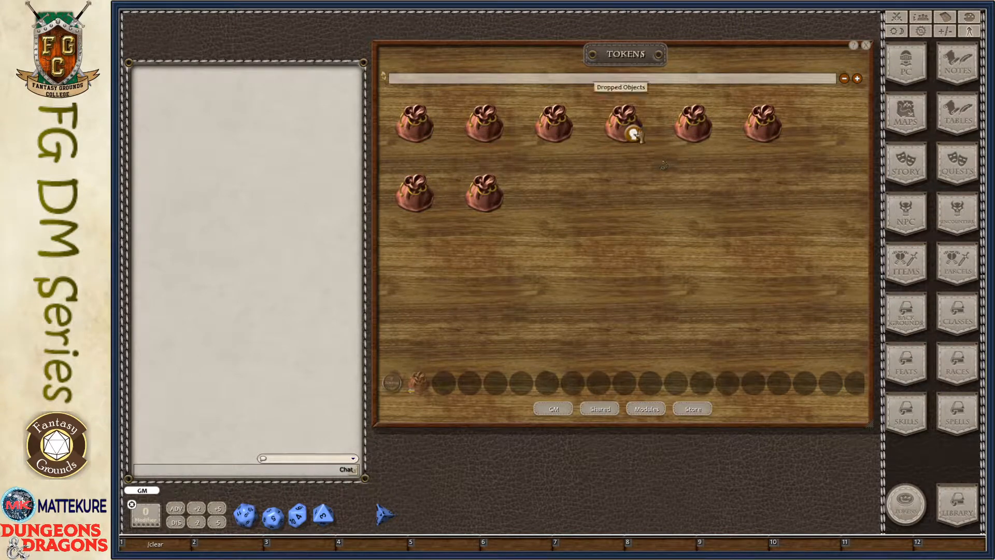
{"action": "left_click", "coordinate": [631, 134]}
{"action": "scroll", "coordinate": [620, 228], "scroll_direction": "down", "scroll_amount": 3}
{"action": "scroll", "coordinate": [621, 228], "scroll_direction": "down", "scroll_amount": 3}
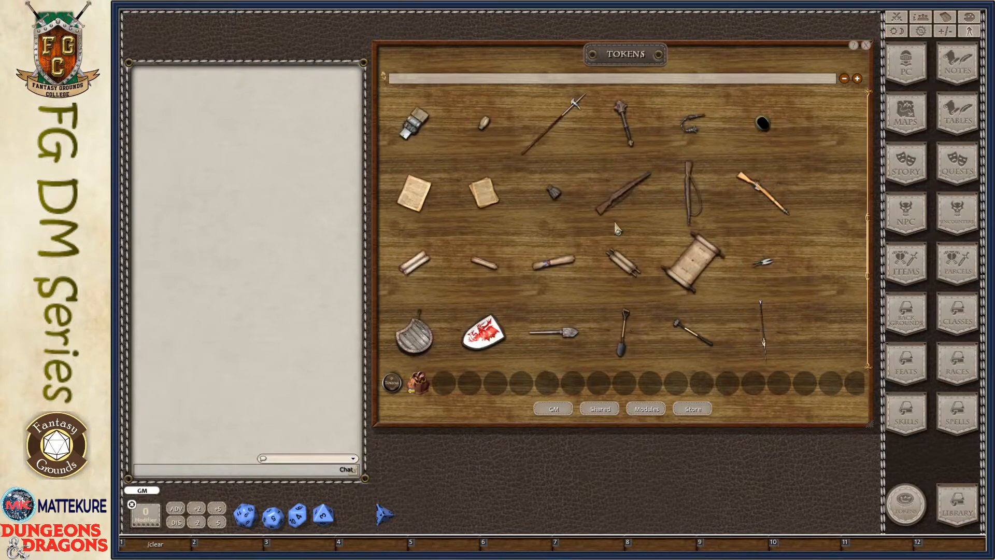
{"action": "scroll", "coordinate": [621, 229], "scroll_direction": "up", "scroll_amount": 6}
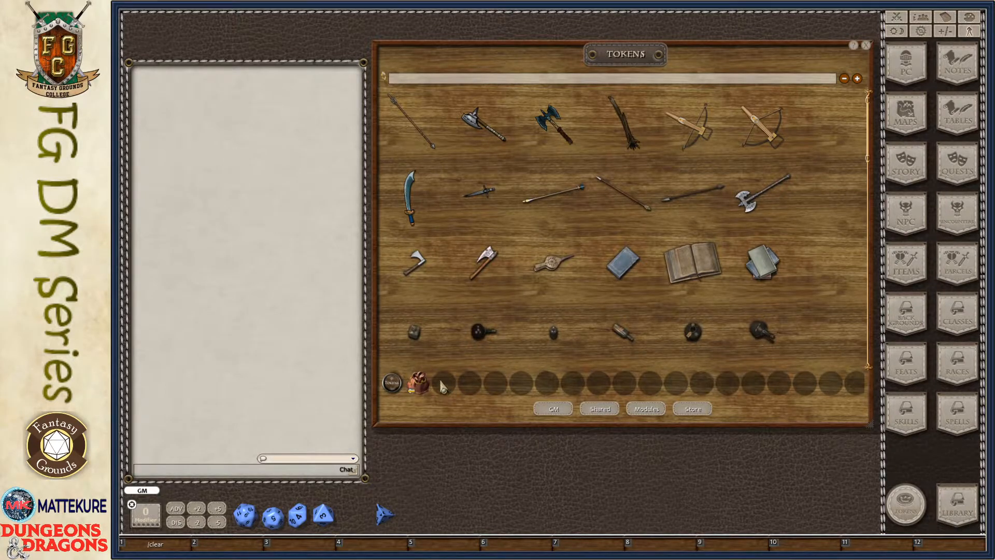
{"action": "left_click", "coordinate": [418, 385]}
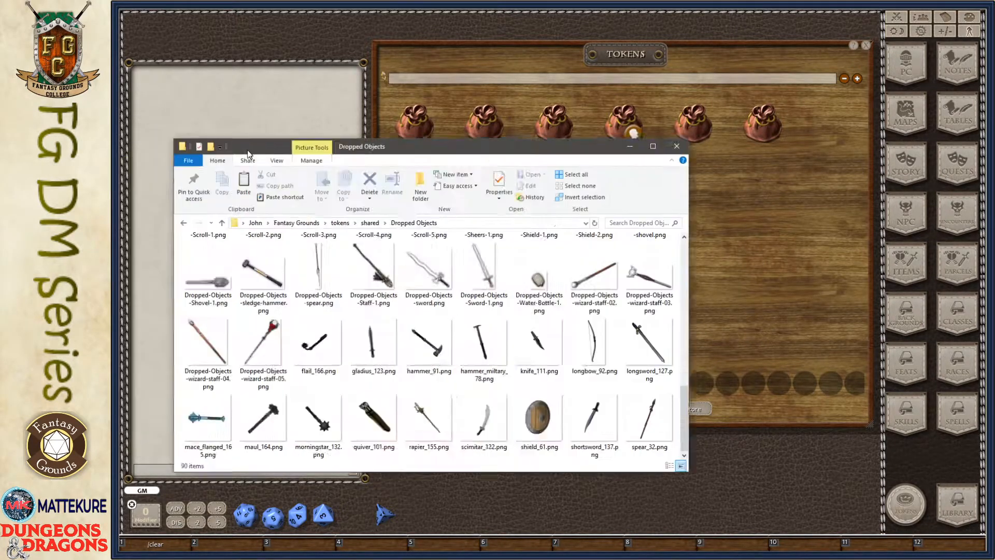
Go up to the shared folder in File Explorer, create a folder there with the default name New folder and open it
{"action": "left_click_drag", "start_coordinate": [264, 147], "coordinate": [402, 99]}
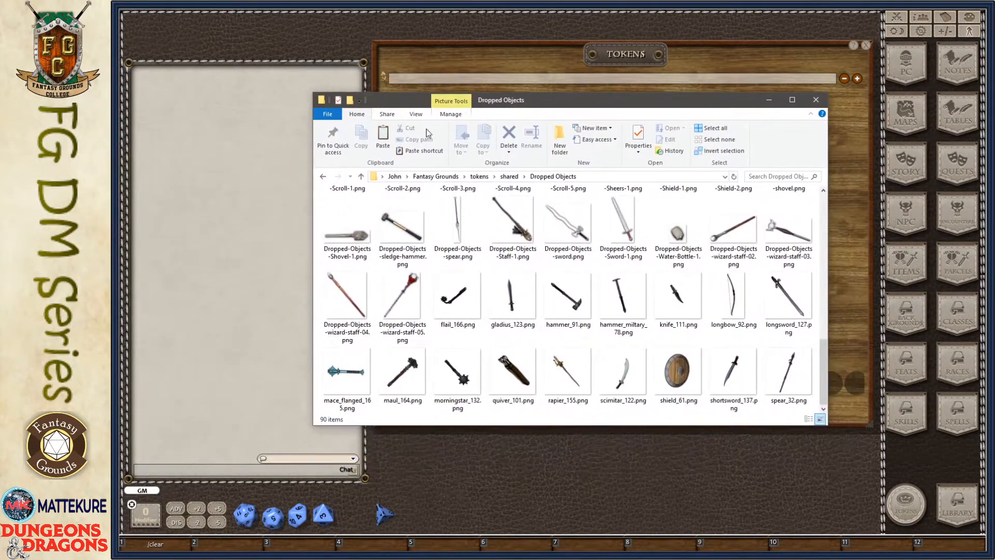
{"action": "left_click", "coordinate": [508, 177]}
{"action": "right_click", "coordinate": [434, 269]}
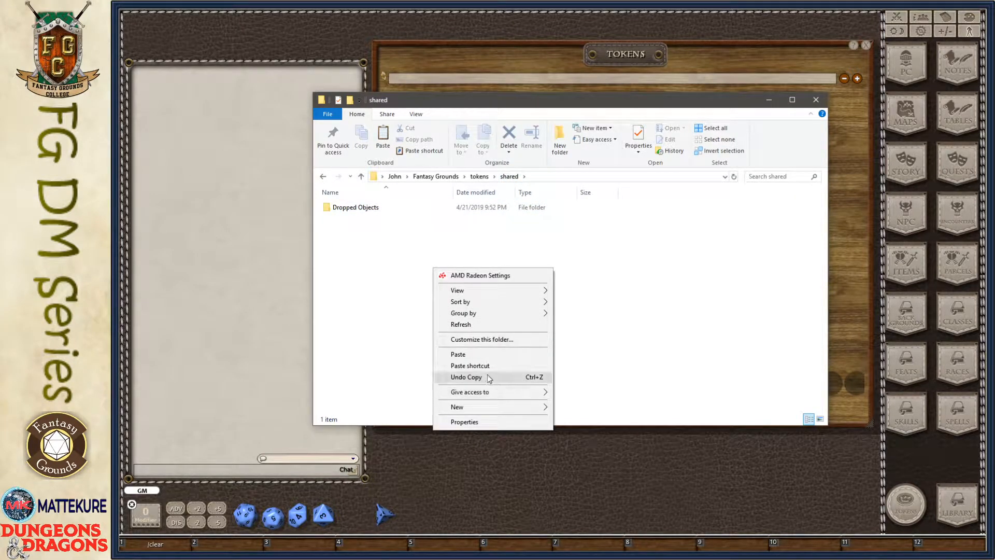
{"action": "mouse_move", "coordinate": [471, 405]}
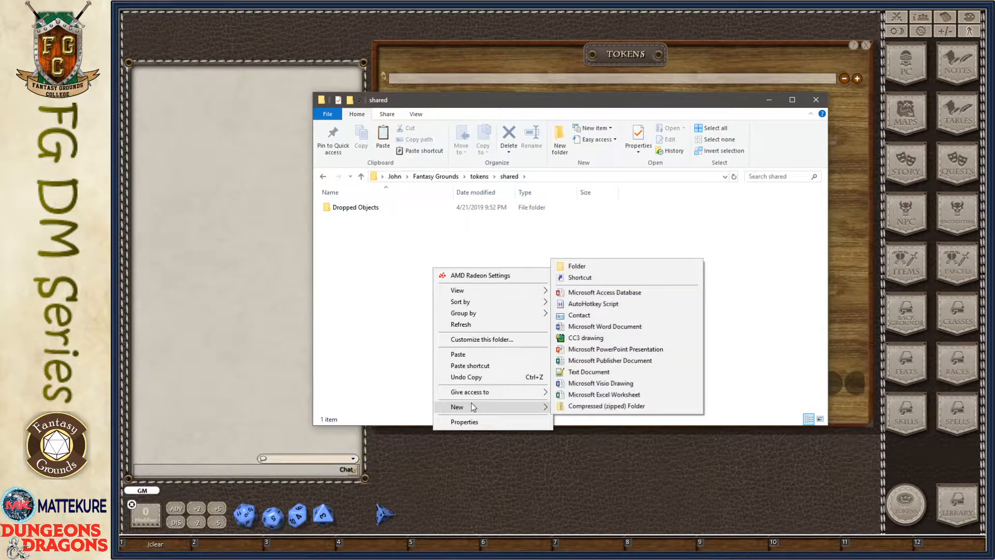
{"action": "left_click", "coordinate": [601, 266]}
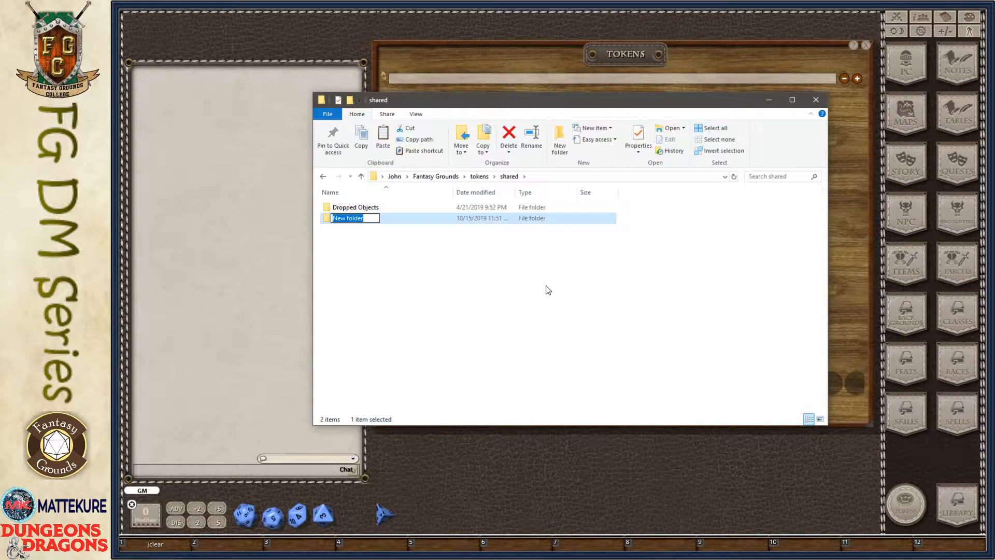
{"action": "key", "text": "Return"}
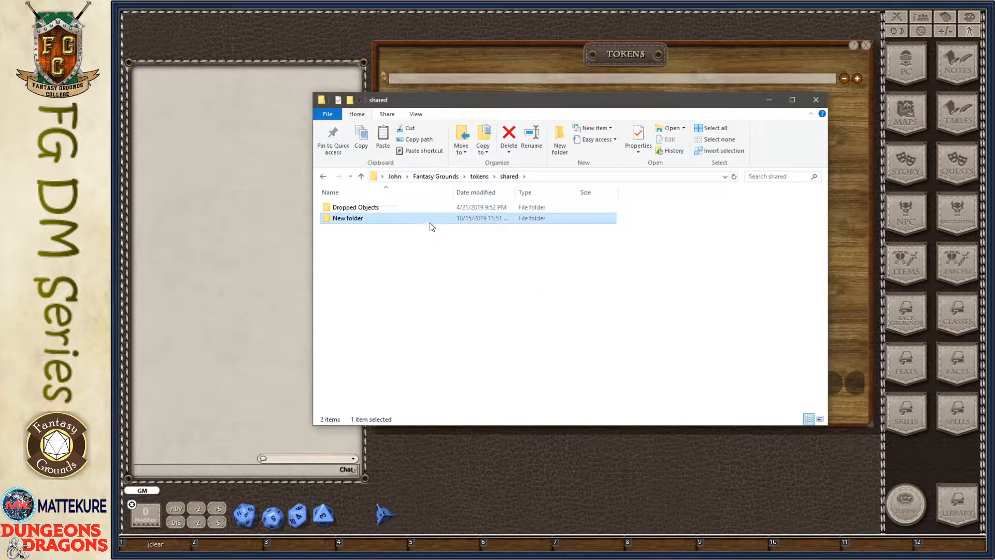
{"action": "double_click", "coordinate": [357, 220]}
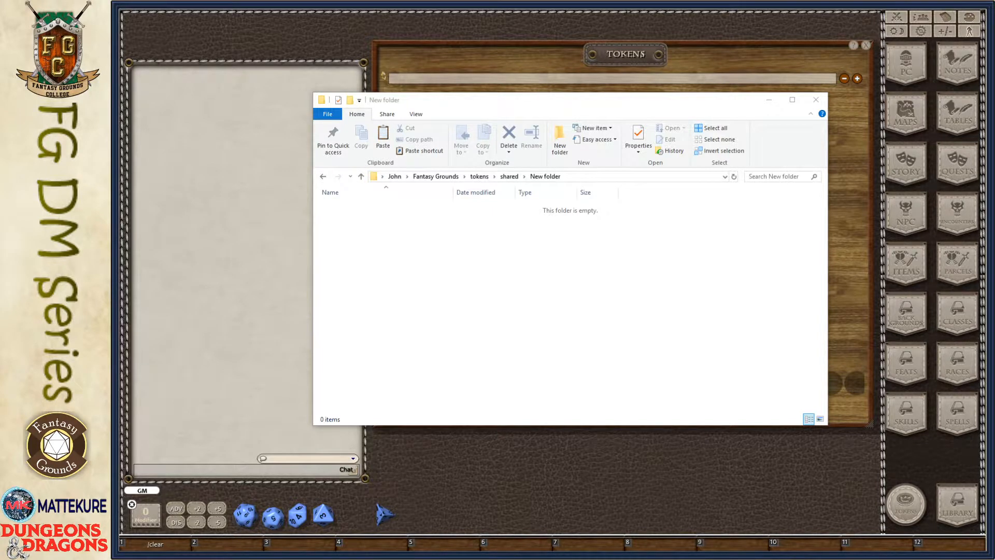
Copy the M goblin Chief, M goblin Chief2 and M Goblin Maniac PNGs into New folder, and check them in its shared token bag
{"action": "left_click_drag", "start_coordinate": [571, 259], "coordinate": [511, 274]}
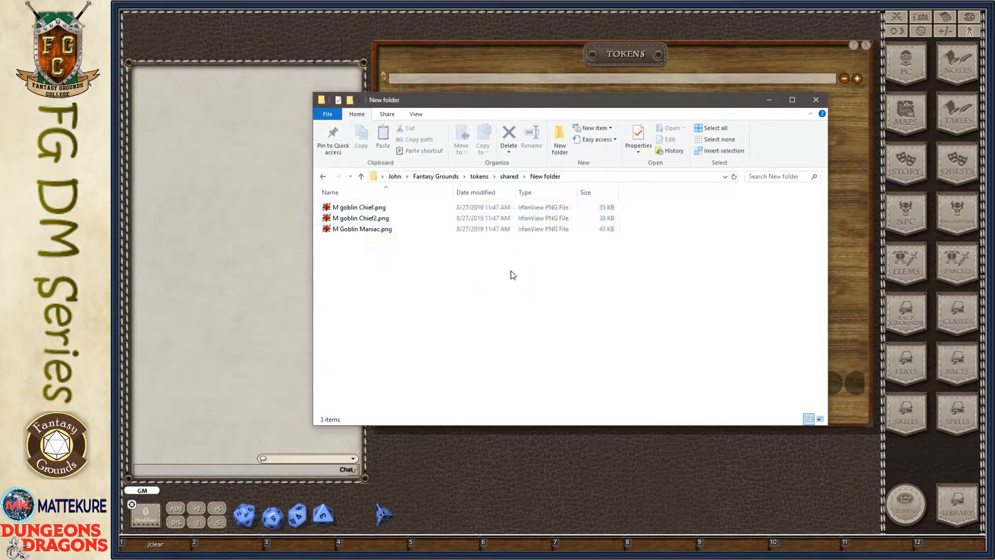
{"action": "left_click", "coordinate": [329, 273]}
{"action": "left_click", "coordinate": [816, 100]}
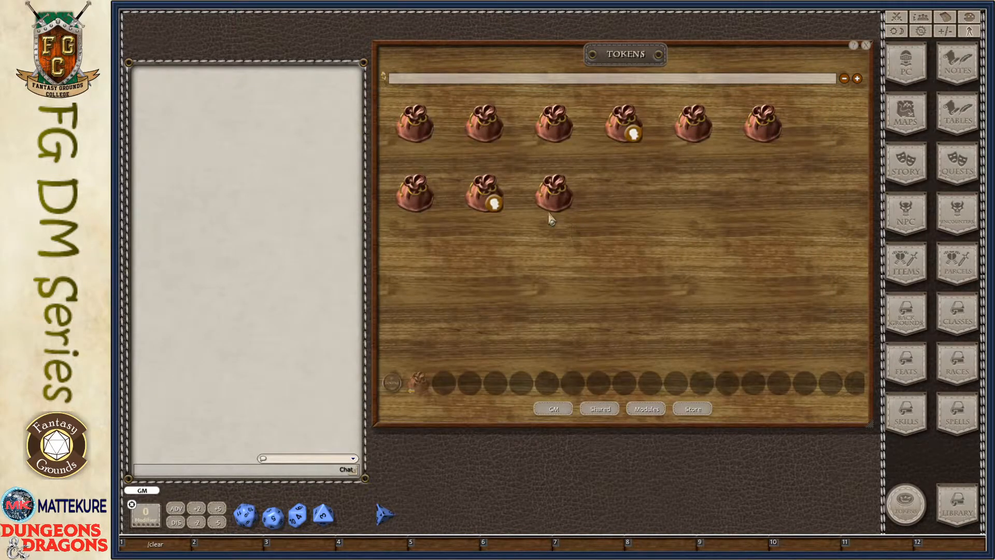
{"action": "left_click", "coordinate": [486, 196]}
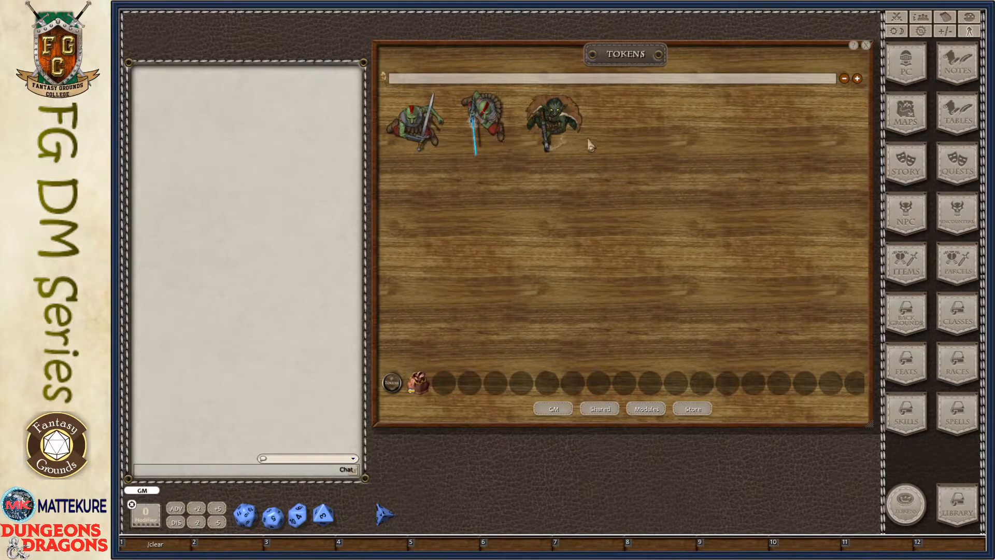
{"action": "left_click", "coordinate": [423, 380]}
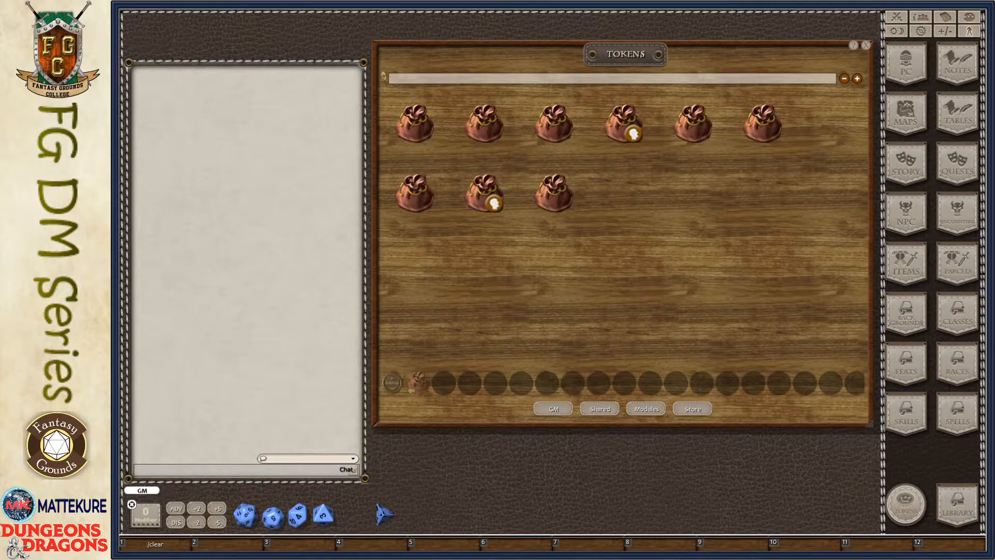
Open the GM token folder from the token box, go to the Recording - 5e campaign folder, and enlarge the window to show all its files
{"action": "left_click", "coordinate": [563, 410]}
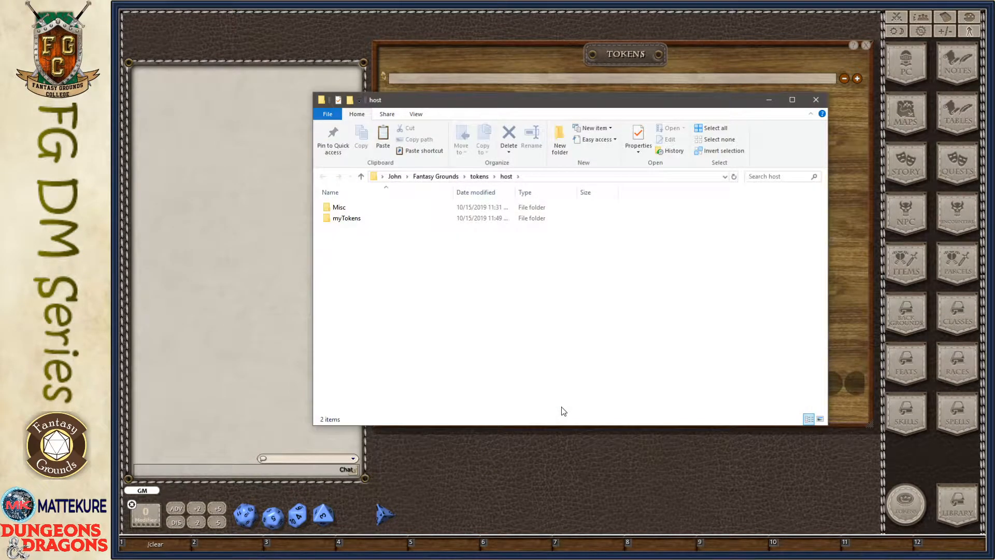
{"action": "left_click", "coordinate": [447, 177]}
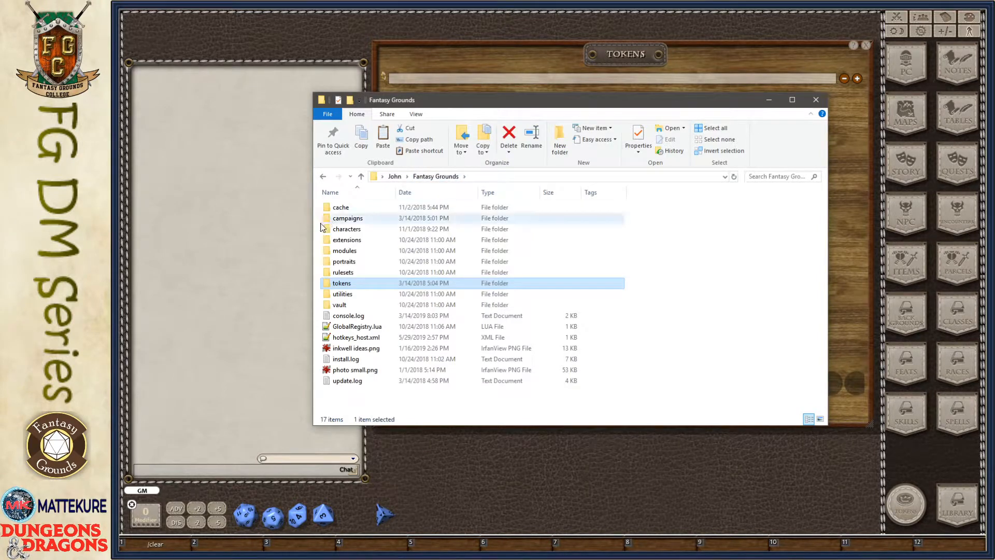
{"action": "double_click", "coordinate": [354, 219]}
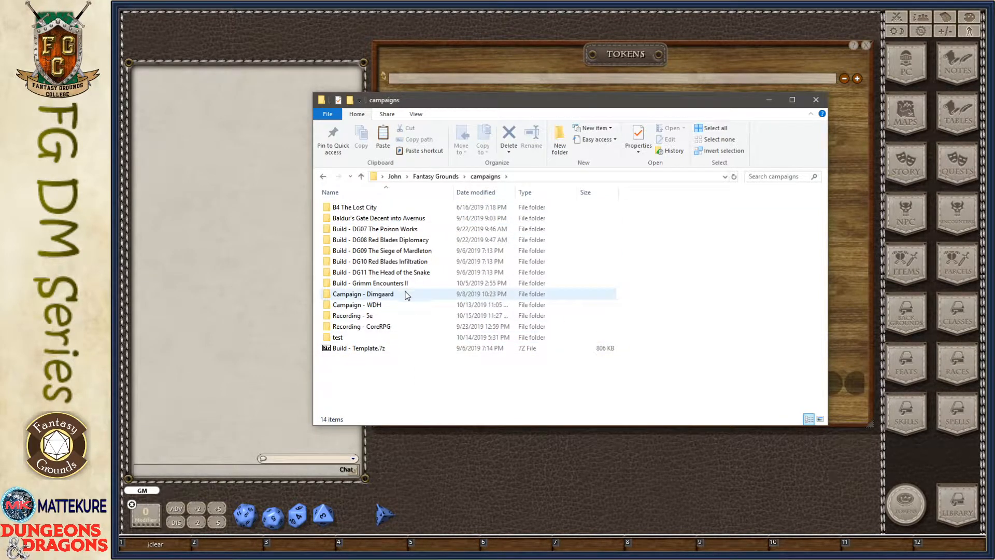
{"action": "mouse_move", "coordinate": [363, 320]}
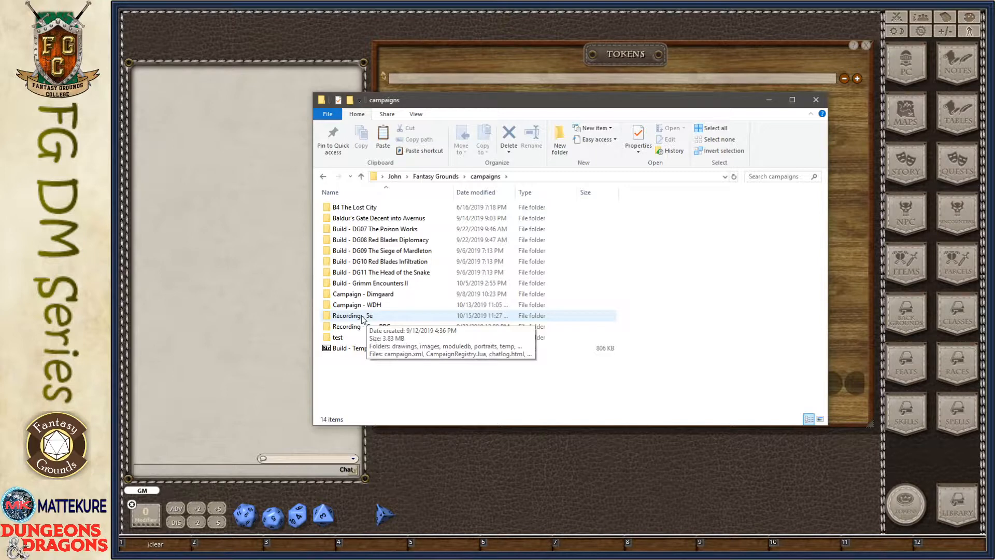
{"action": "double_click", "coordinate": [355, 316]}
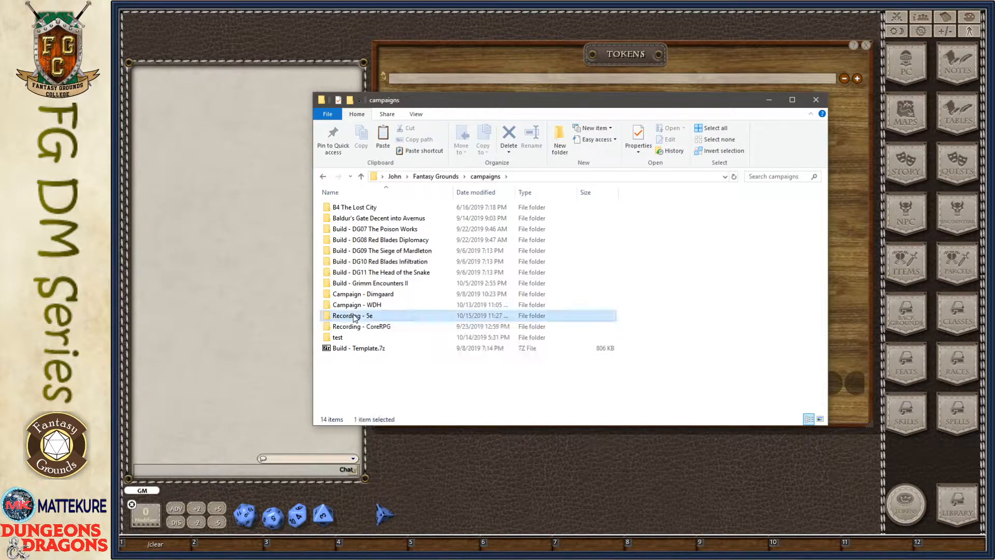
{"action": "left_click_drag", "start_coordinate": [563, 110], "coordinate": [605, 57]}
{"action": "scroll", "coordinate": [373, 354], "scroll_direction": "down", "scroll_amount": 1}
{"action": "scroll", "coordinate": [386, 358], "scroll_direction": "up", "scroll_amount": 1}
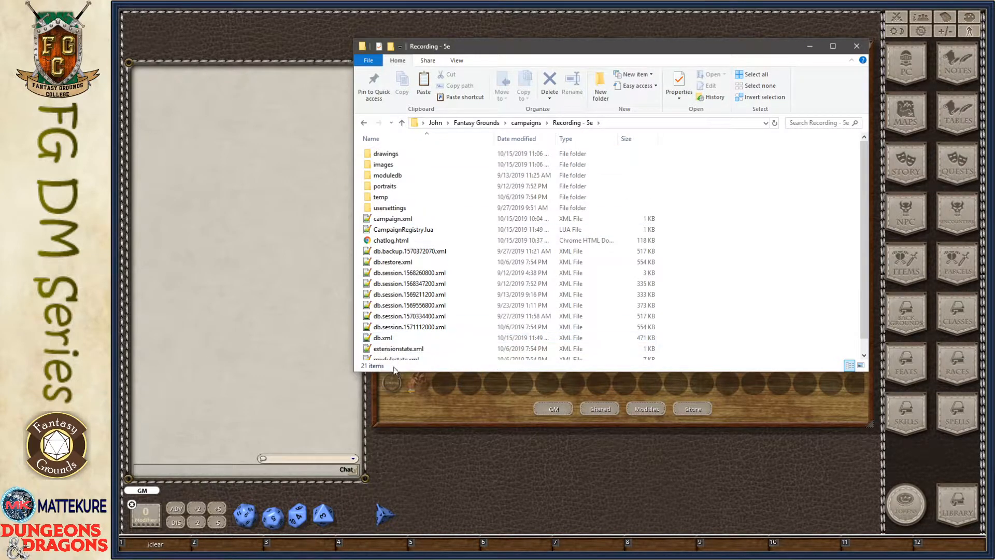
{"action": "left_click_drag", "start_coordinate": [394, 371], "coordinate": [404, 478]}
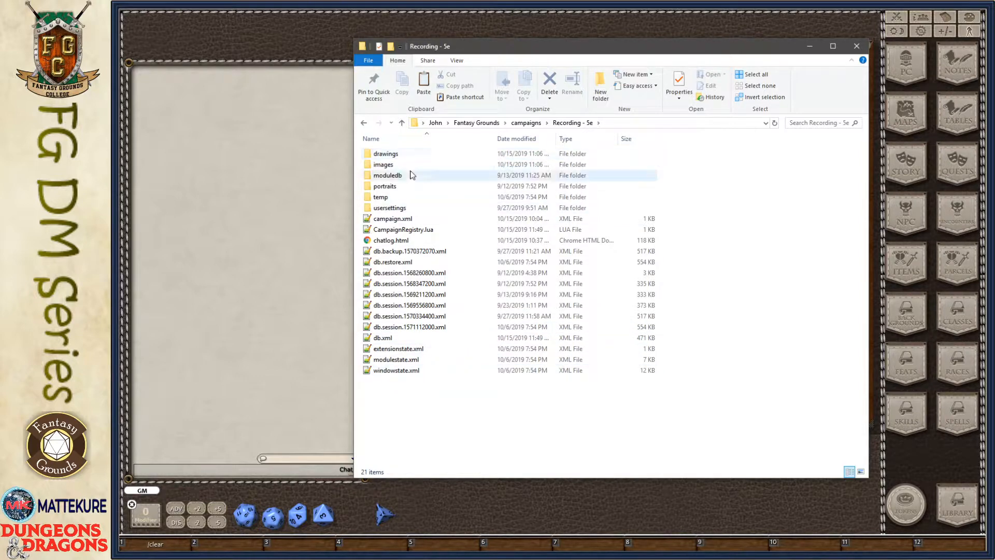
Create a folder named tokens inside the Recording - 5e campaign folder and open it
{"action": "right_click", "coordinate": [423, 394]}
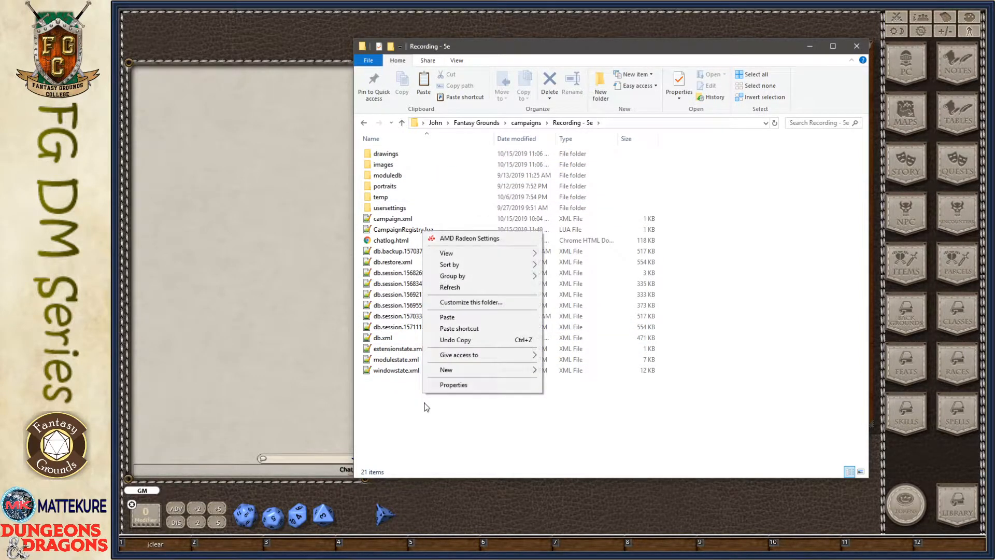
{"action": "mouse_move", "coordinate": [471, 370]}
{"action": "left_click", "coordinate": [599, 371]}
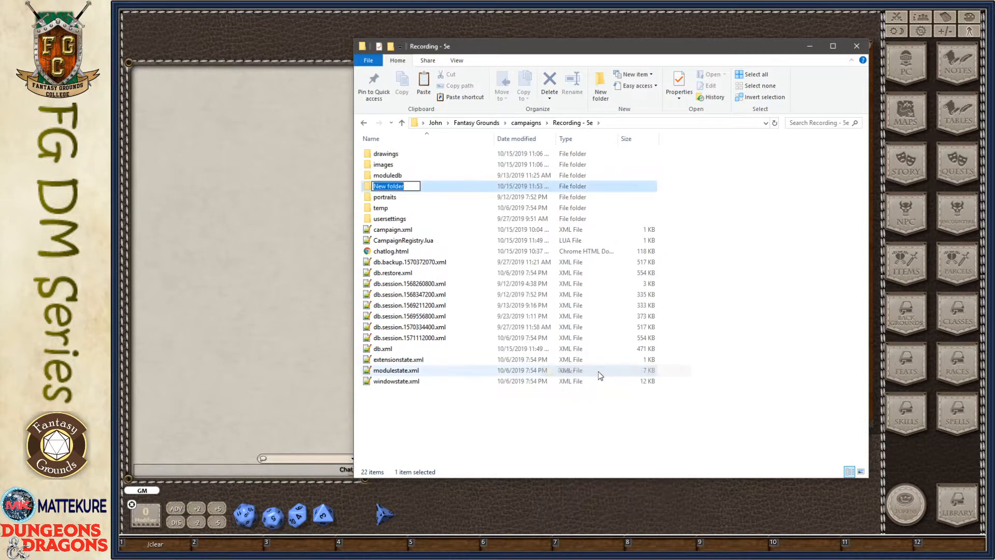
{"action": "type", "text": "tokens"}
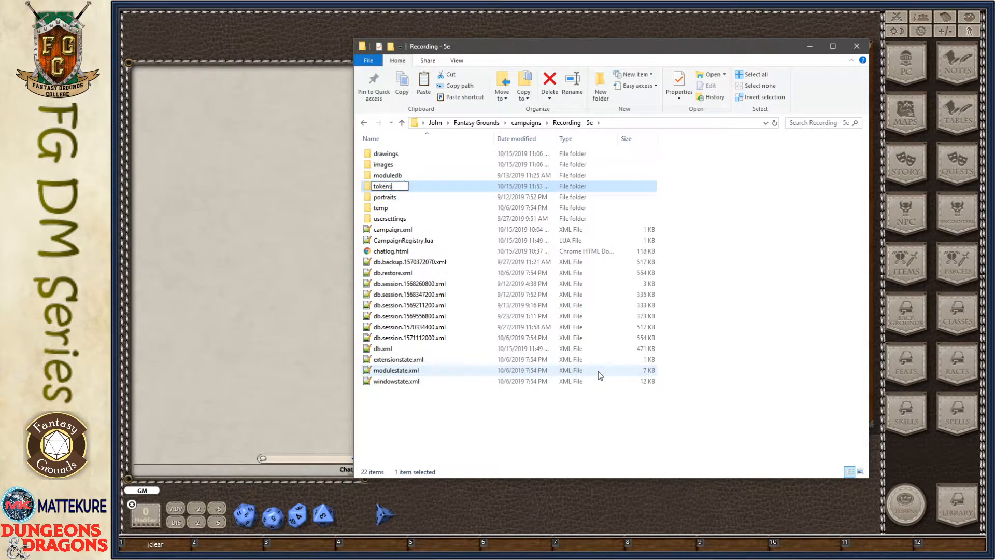
{"action": "left_click", "coordinate": [437, 412]}
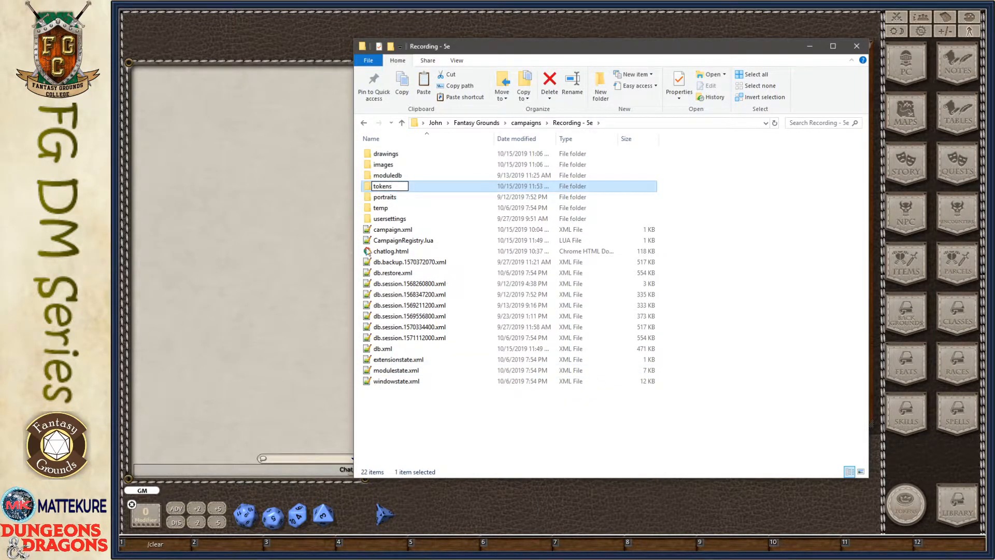
{"action": "double_click", "coordinate": [384, 208]}
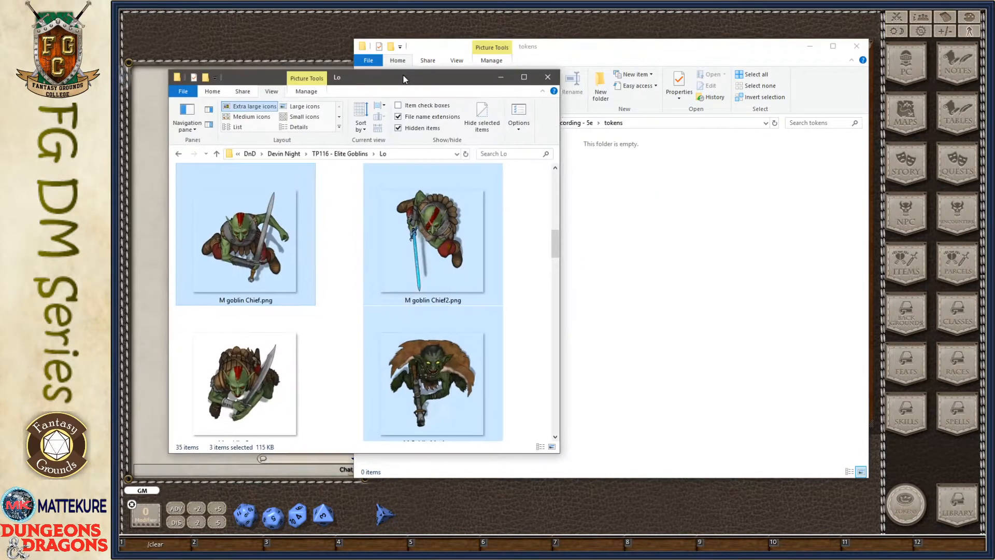
Copy the M Hobgoblin Archer2, Champion, Soldier and Soldier2 PNGs from the Lo folder into the campaign's tokens folder, moving the source window aside
{"action": "left_click_drag", "start_coordinate": [405, 78], "coordinate": [341, 43]}
{"action": "scroll", "coordinate": [407, 228], "scroll_direction": "down", "scroll_amount": 5}
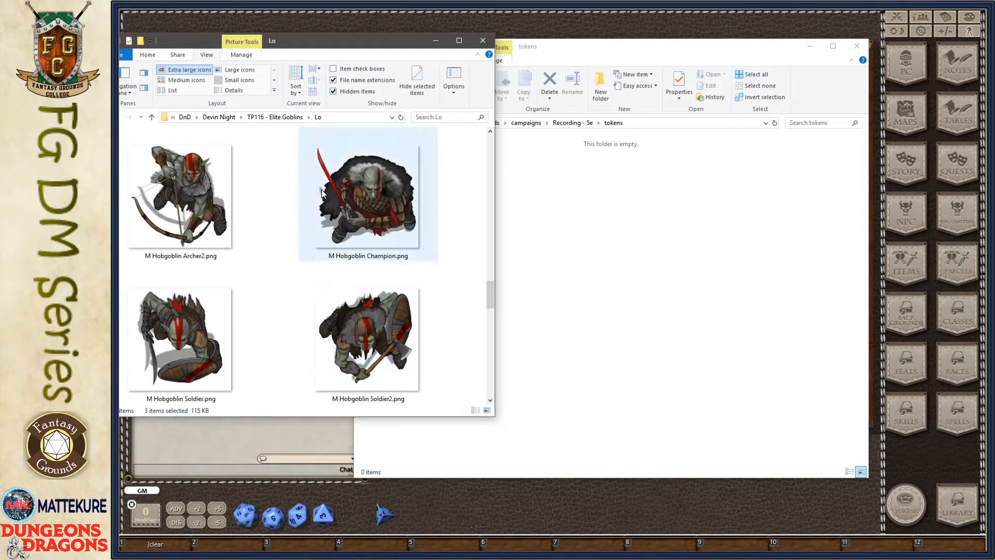
{"action": "left_click", "coordinate": [217, 214]}
{"action": "left_click", "coordinate": [399, 363], "text": "shift"}
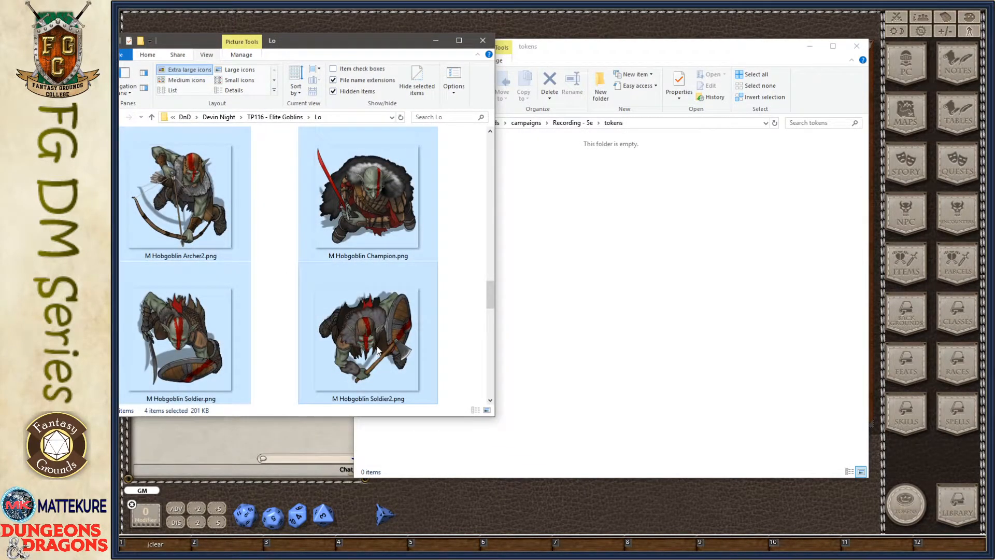
{"action": "left_click_drag", "start_coordinate": [377, 351], "coordinate": [625, 202]}
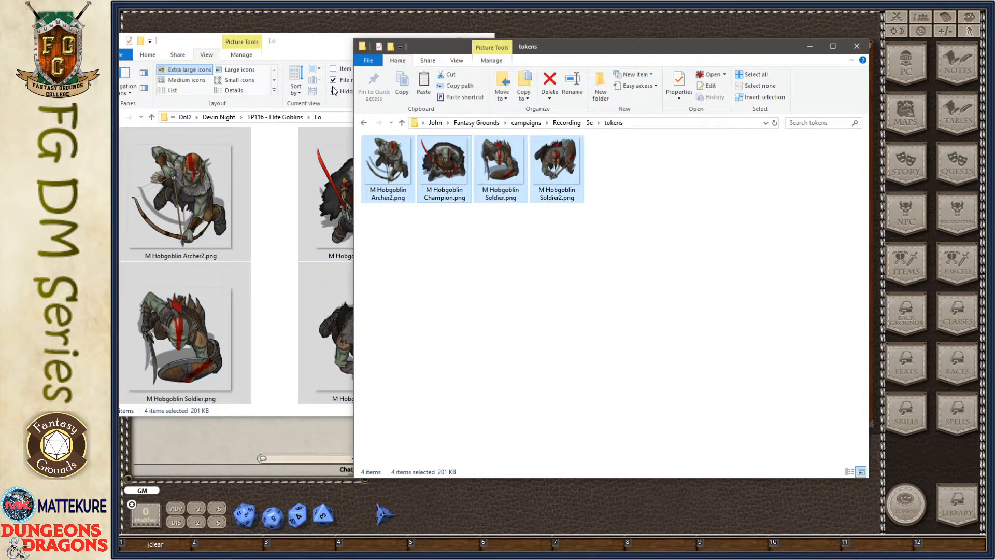
{"action": "left_click_drag", "start_coordinate": [331, 40], "coordinate": [119, 56]}
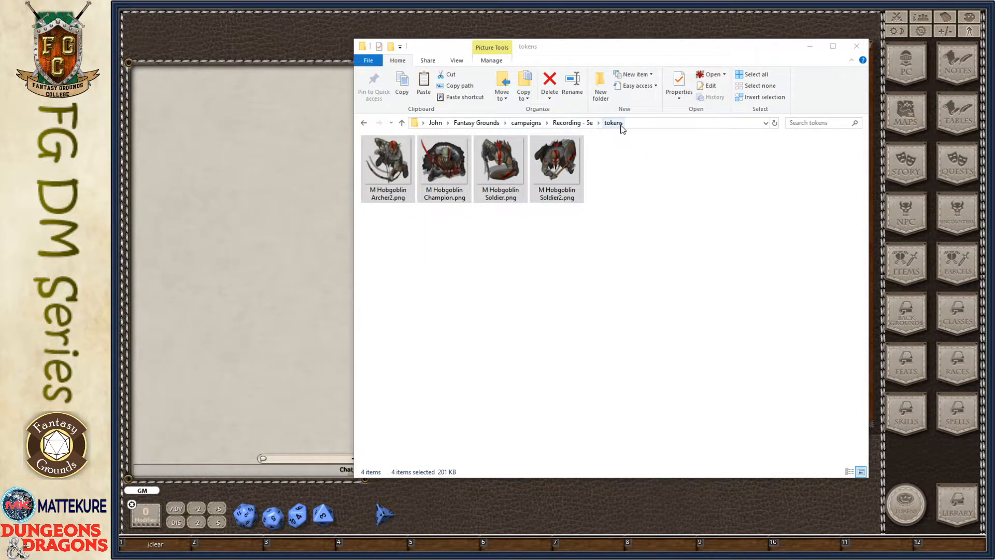
Close the campaign's tokens folder, check the hobgoblin tokens in the campaign's token bag, and return to the main token box
{"action": "left_click", "coordinate": [858, 47]}
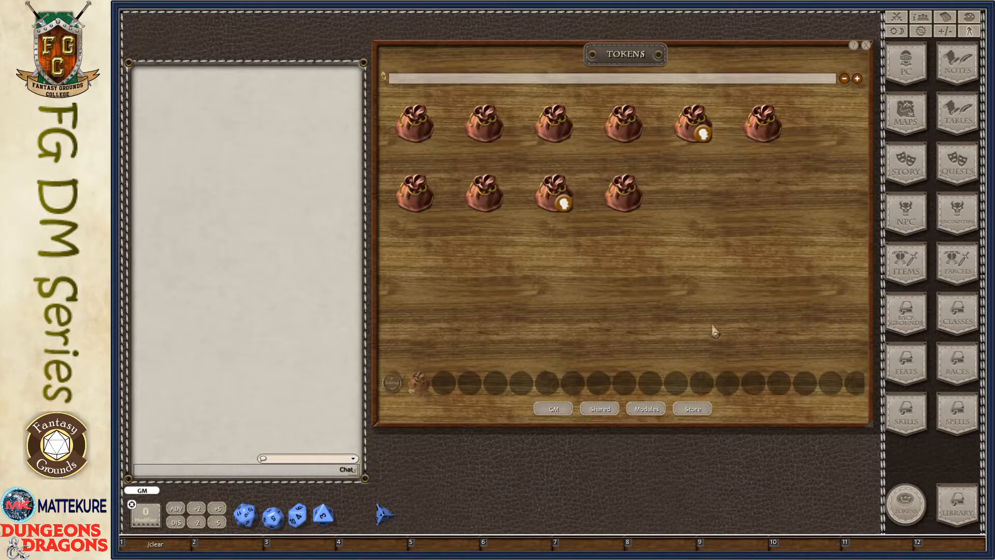
{"action": "left_click", "coordinate": [412, 125]}
{"action": "left_click_drag", "start_coordinate": [422, 192], "coordinate": [438, 244]}
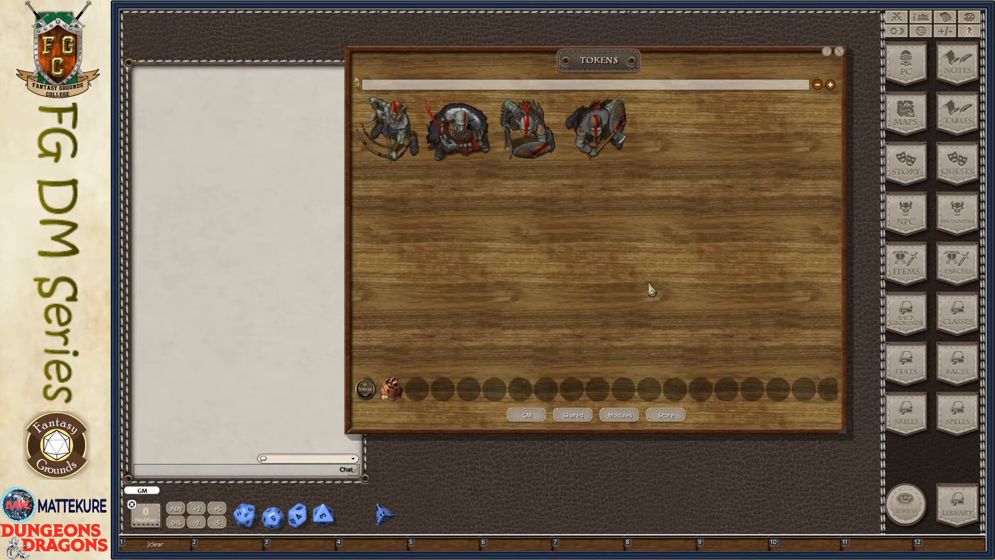
{"action": "left_click", "coordinate": [390, 388]}
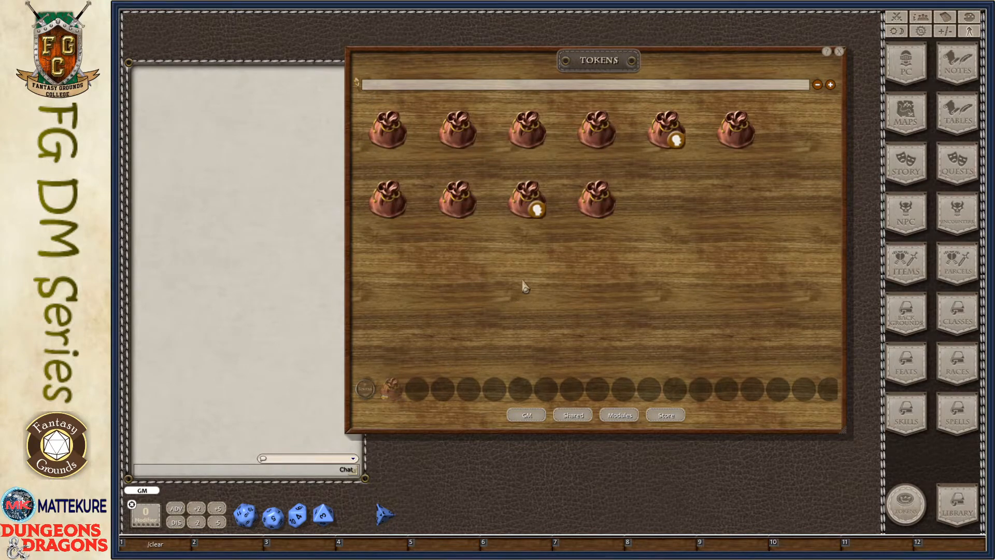